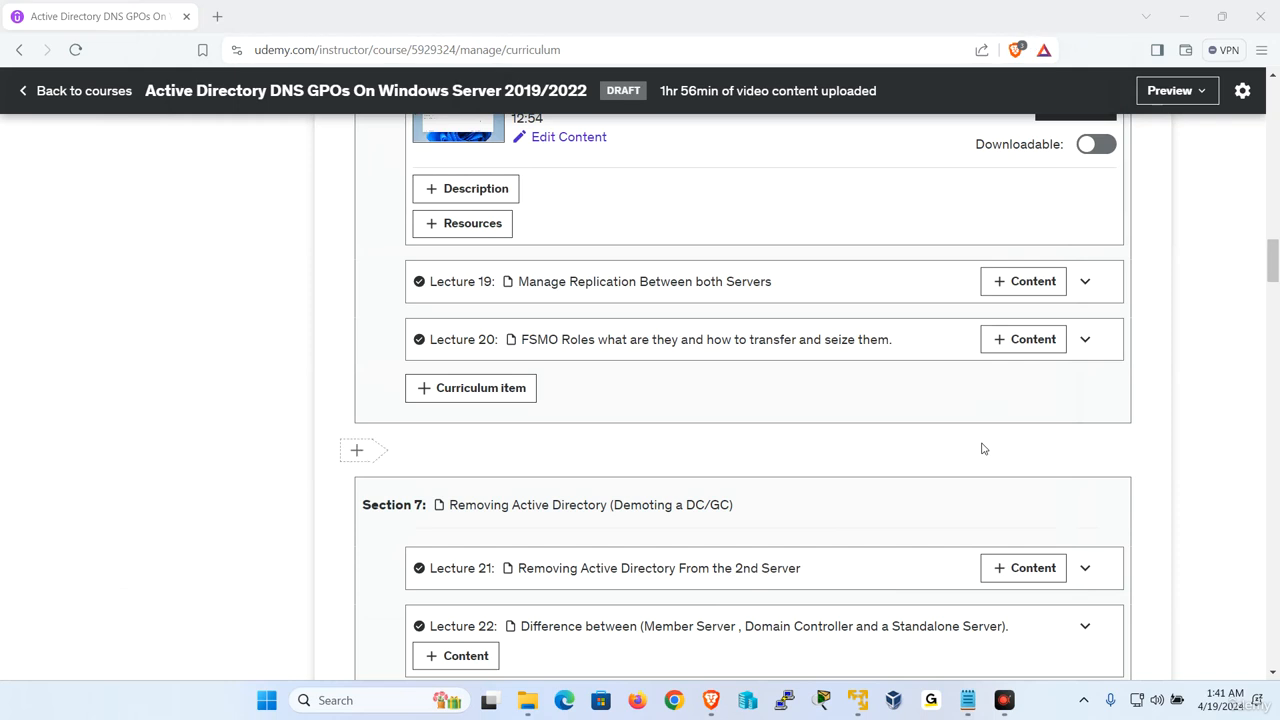
Step: Minimize the Udemy course curriculum browser window to show the Windows desktop
{"action": "left_click", "coordinate": [1184, 16]}
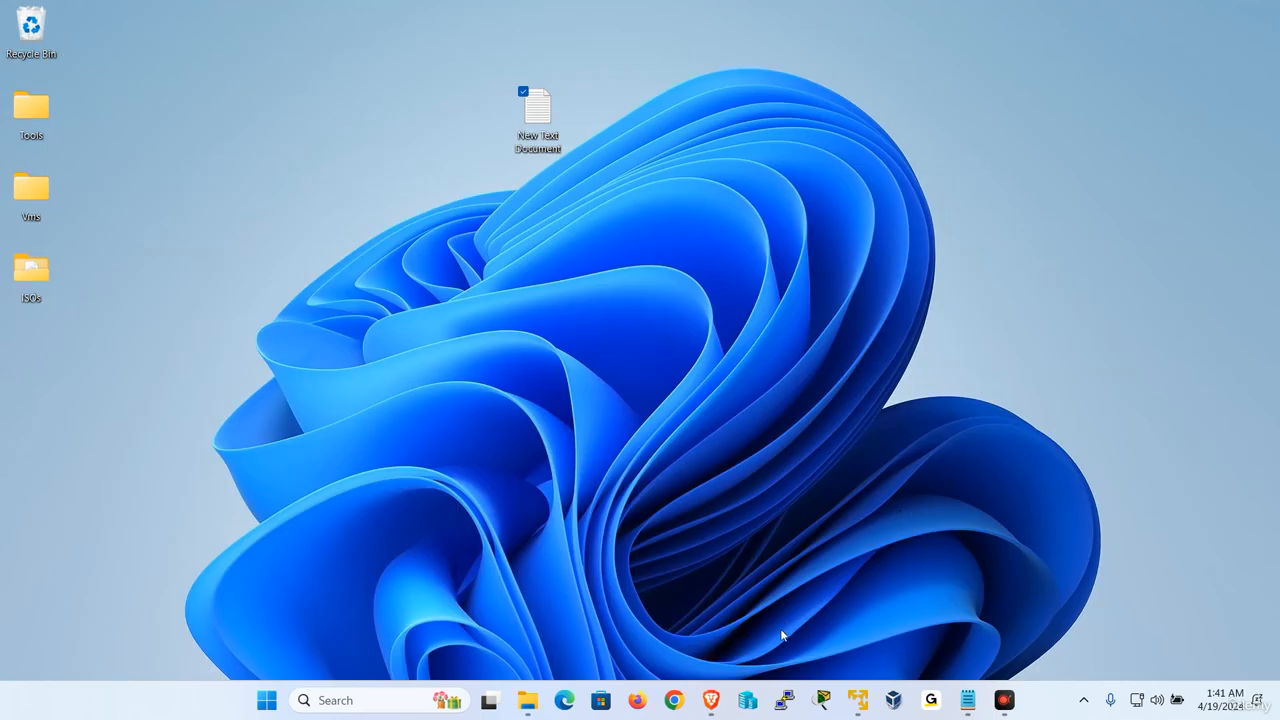
Step: Unlock W2019-1 with Send Ctrl+Alt+Del and sign in with the Administrator password
{"action": "mouse_move", "coordinate": [857, 700]}
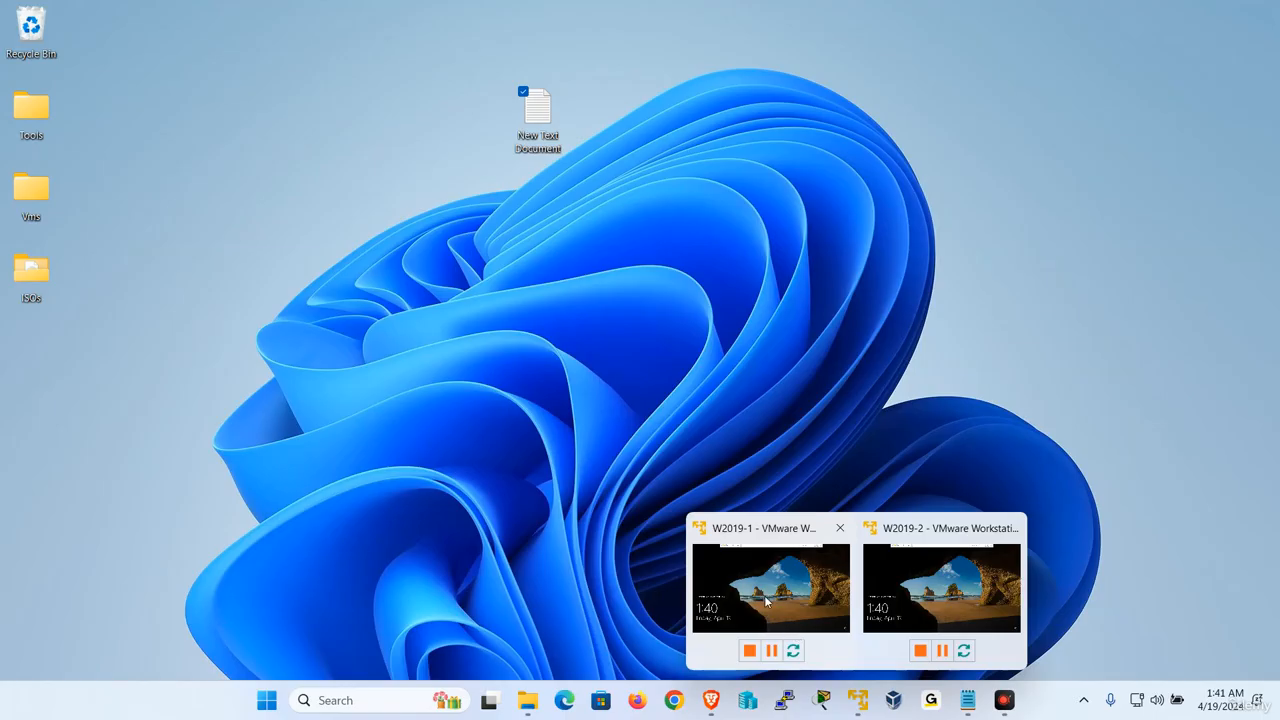
{"action": "left_click", "coordinate": [767, 601]}
{"action": "left_click", "coordinate": [283, 11]}
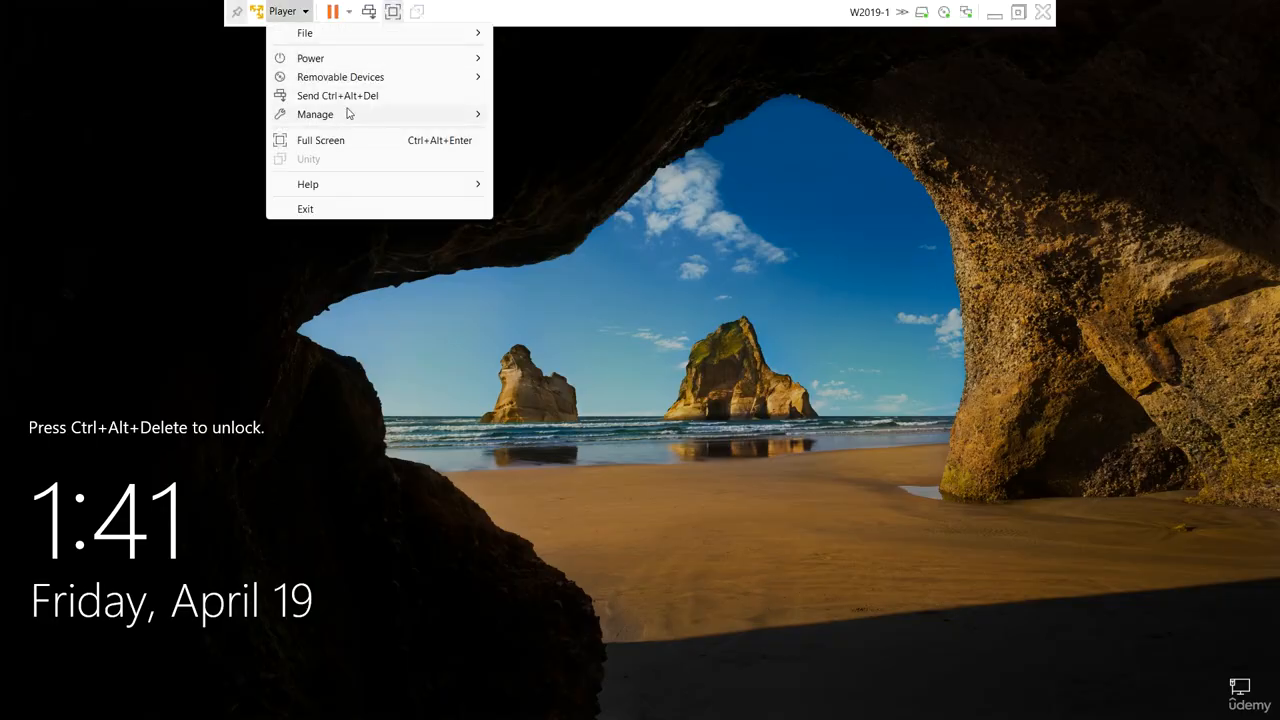
{"action": "left_click", "coordinate": [340, 95]}
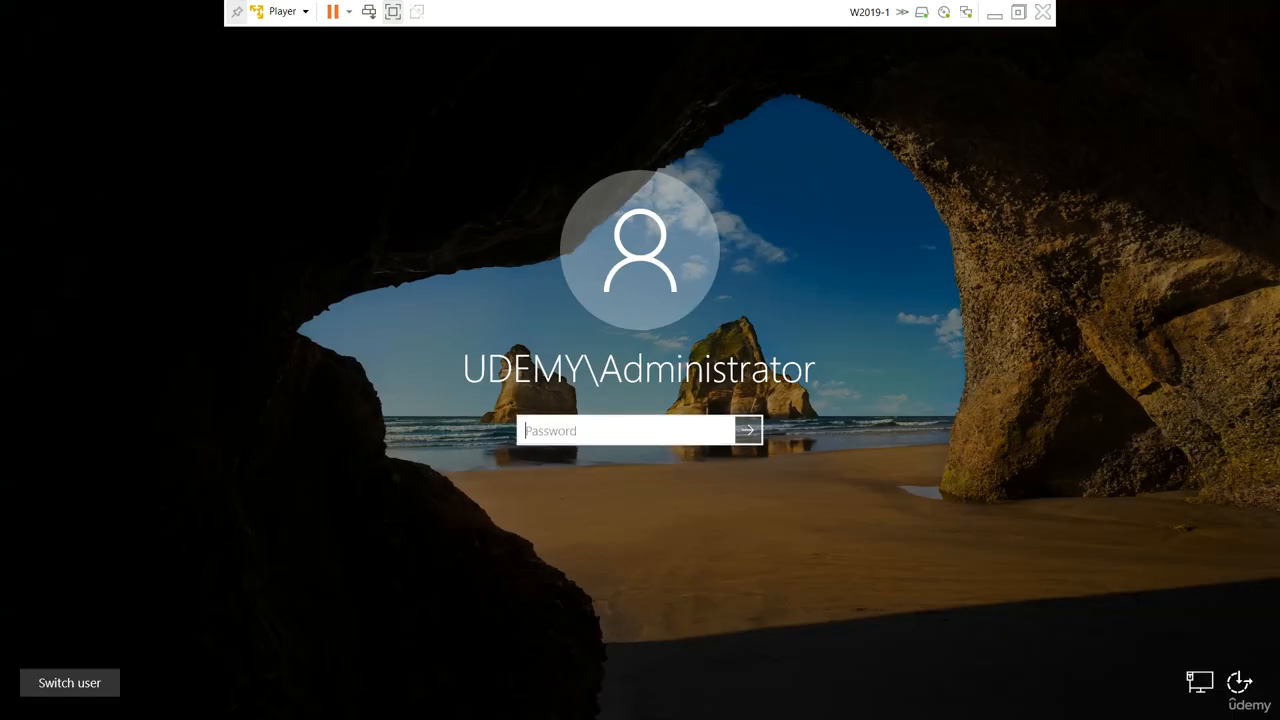
{"action": "key", "text": "Caps_Lock"}
{"action": "type", "text": "•"}
{"action": "key", "text": "Caps_Lock"}
{"action": "type", "text": "•••••••"}
{"action": "key", "text": "Return"}
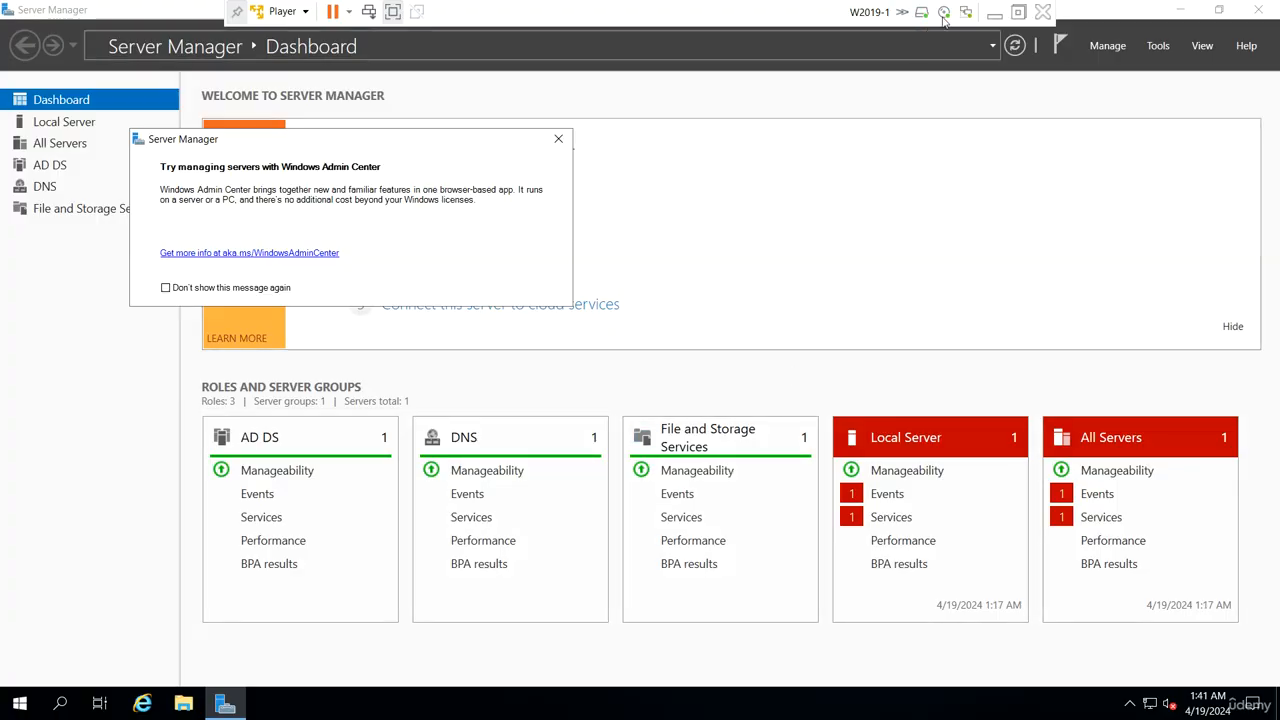
Step: Switch to W2019-2 and sign in with the Administrator password the same way
{"action": "left_click", "coordinate": [994, 12]}
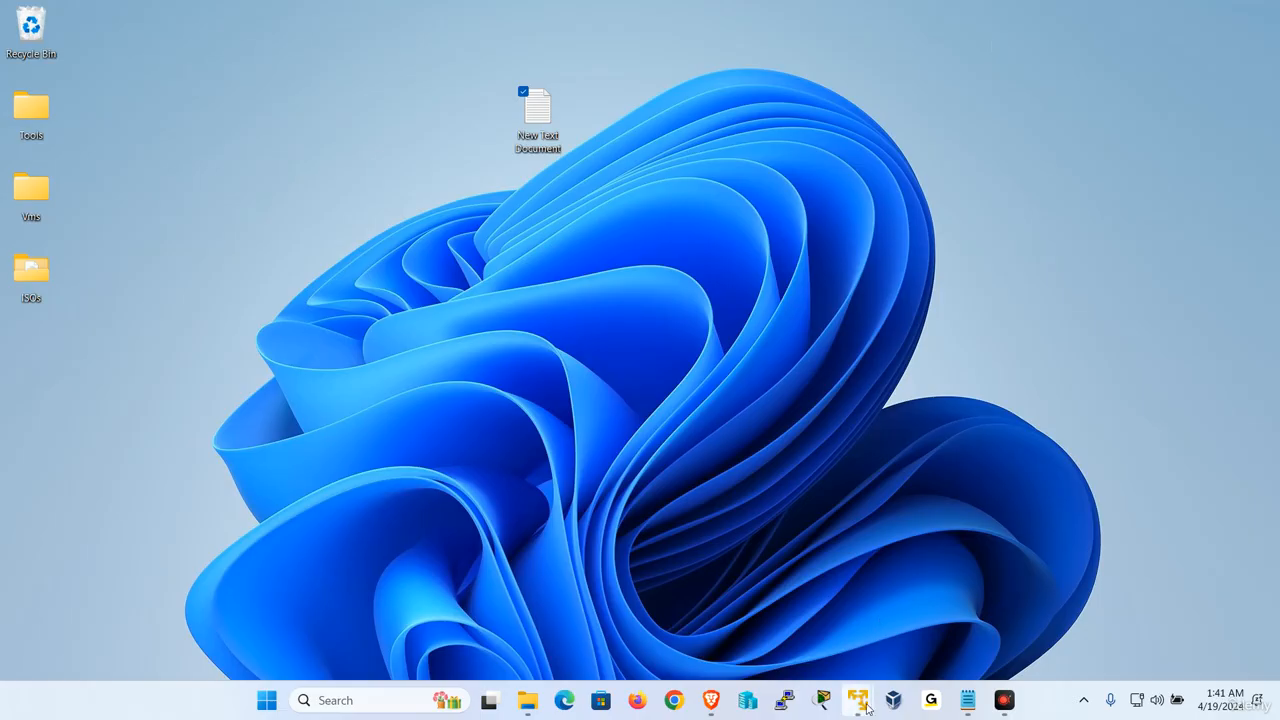
{"action": "mouse_move", "coordinate": [857, 700]}
{"action": "left_click", "coordinate": [910, 622]}
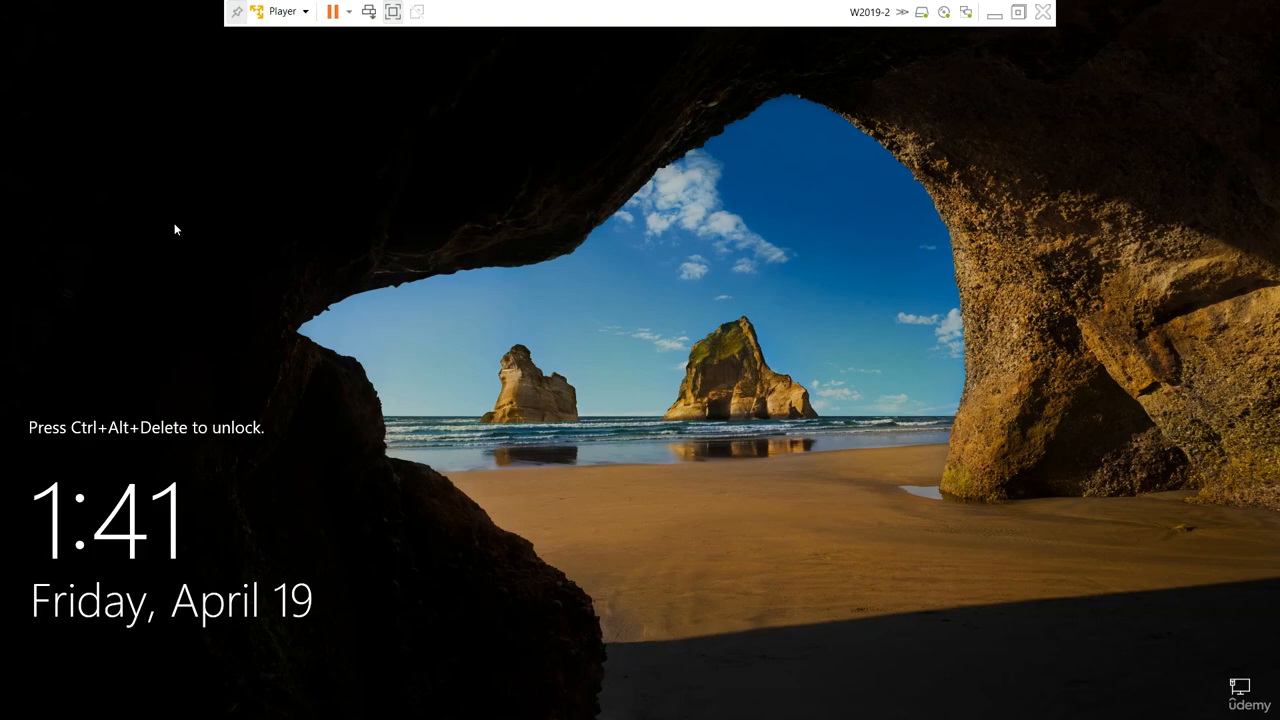
{"action": "left_click", "coordinate": [282, 11]}
{"action": "left_click", "coordinate": [336, 100]}
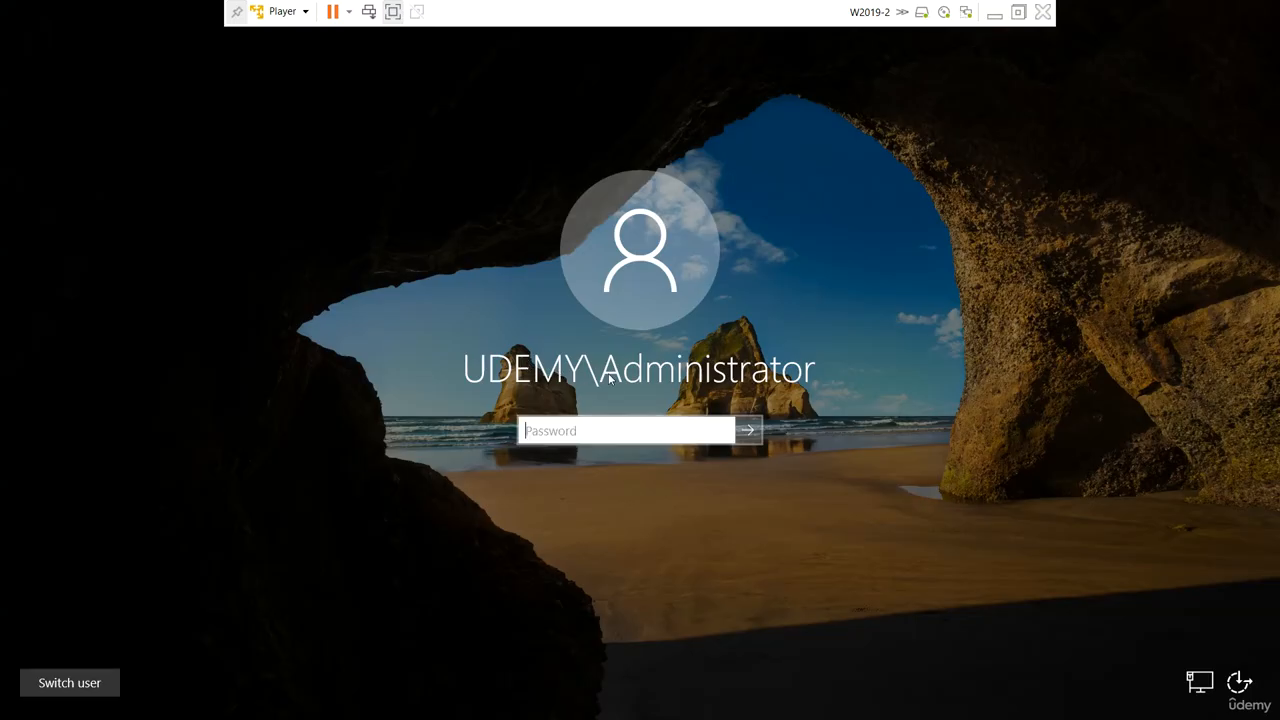
{"action": "key", "text": "Caps_Lock"}
{"action": "type", "text": "•"}
{"action": "key", "text": "Caps_Lock"}
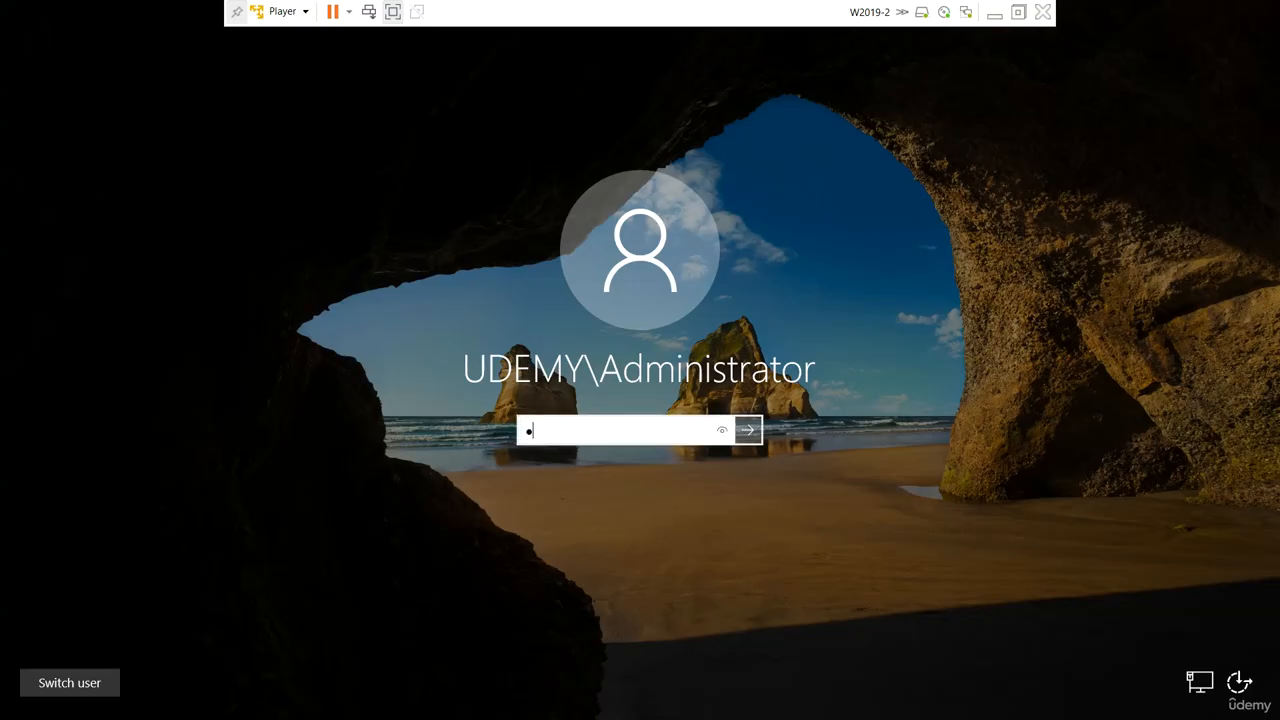
{"action": "type", "text": "•••••••"}
{"action": "key", "text": "Return"}
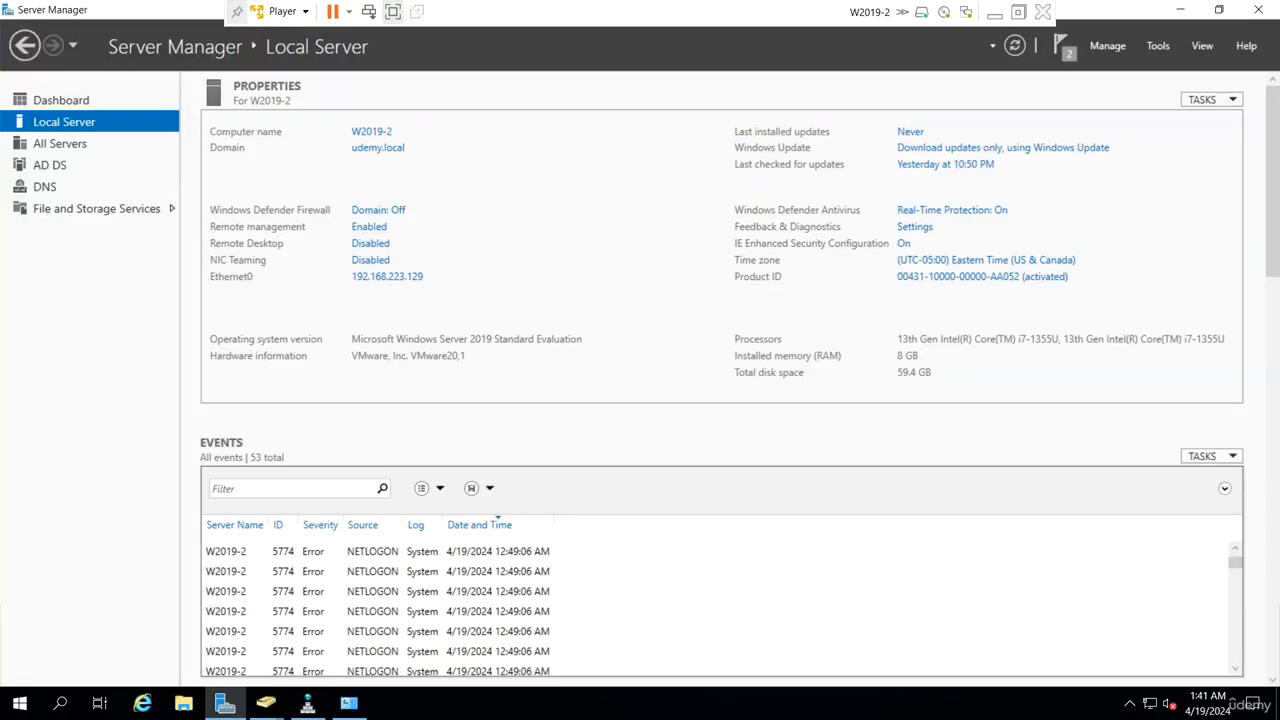
{"action": "left_click", "coordinate": [307, 703]}
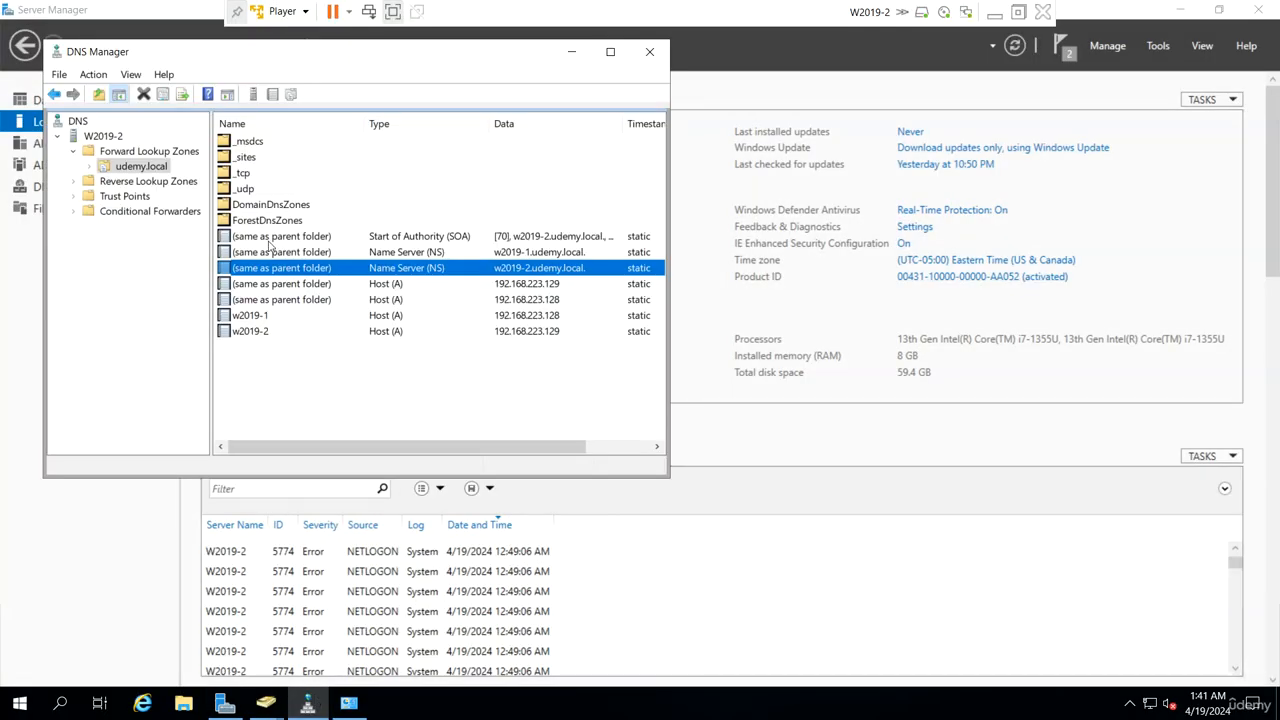
{"action": "double_click", "coordinate": [261, 174]}
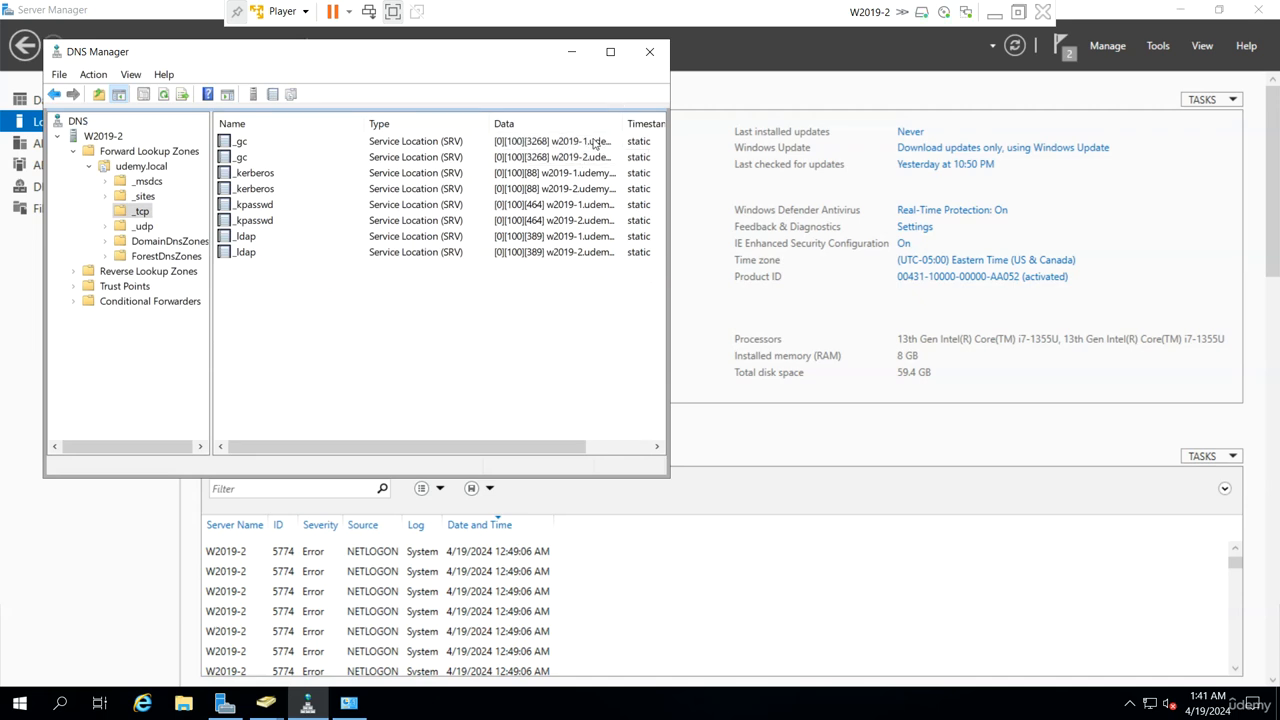
{"action": "left_click", "coordinate": [571, 51]}
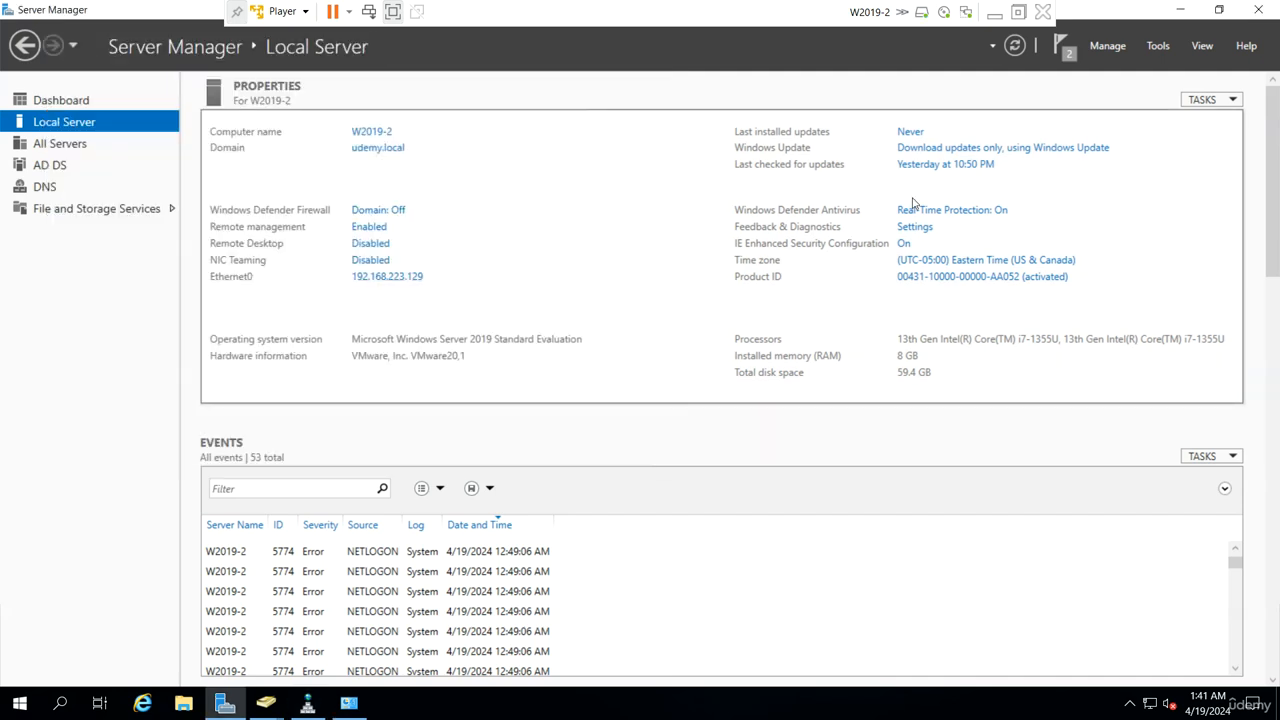
Step: In Active Directory Sites and Services, replicate W2019-1's connection from W2019-2 now
{"action": "left_click", "coordinate": [1162, 47]}
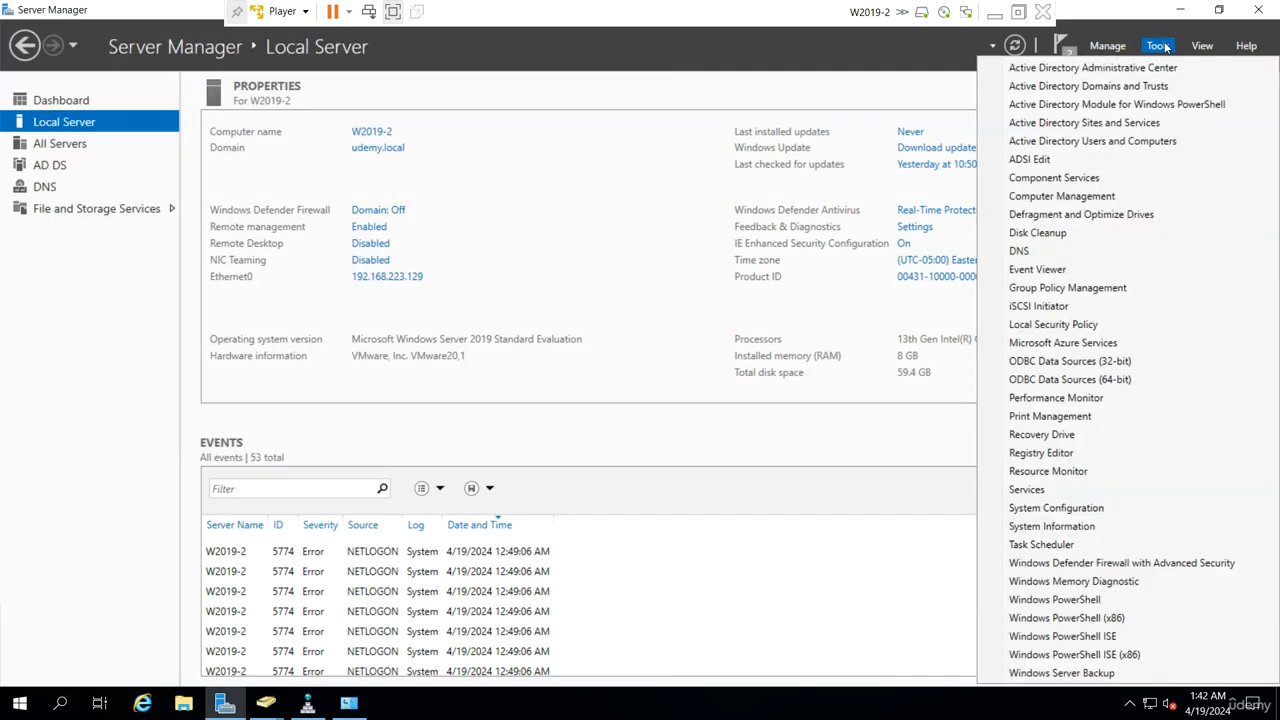
{"action": "left_click", "coordinate": [1116, 123]}
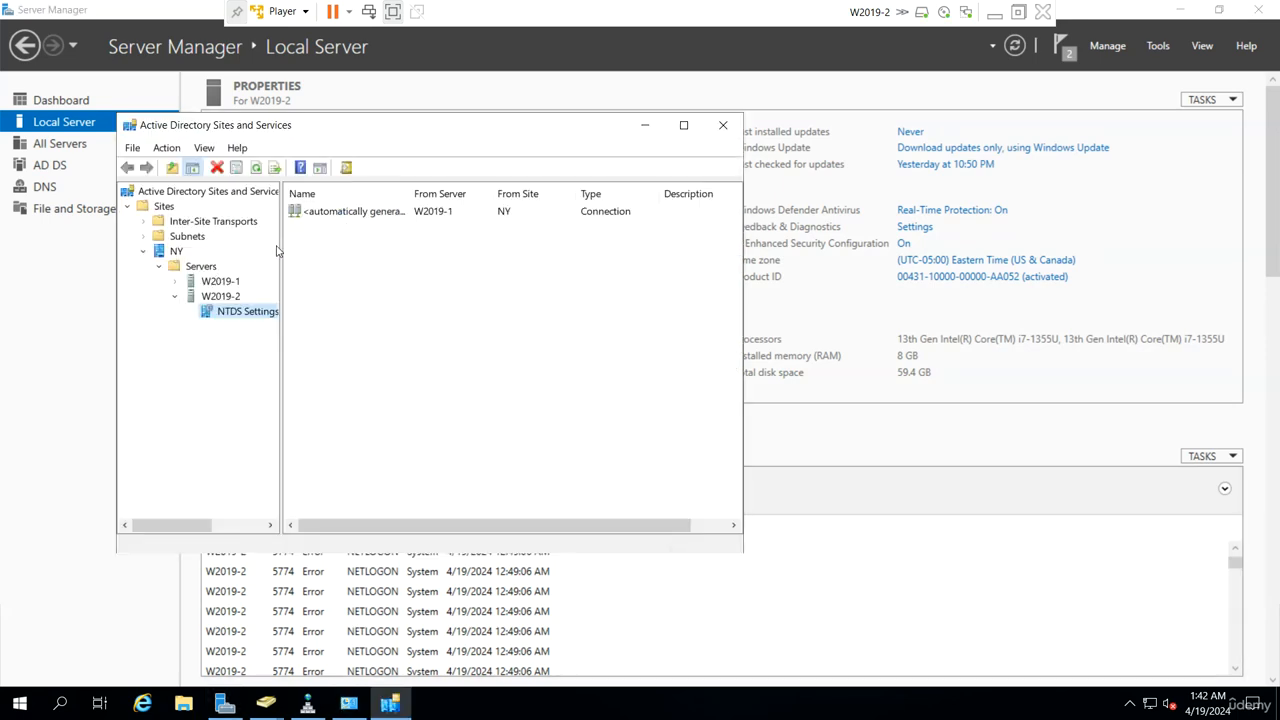
{"action": "left_click_drag", "start_coordinate": [282, 246], "coordinate": [390, 261]}
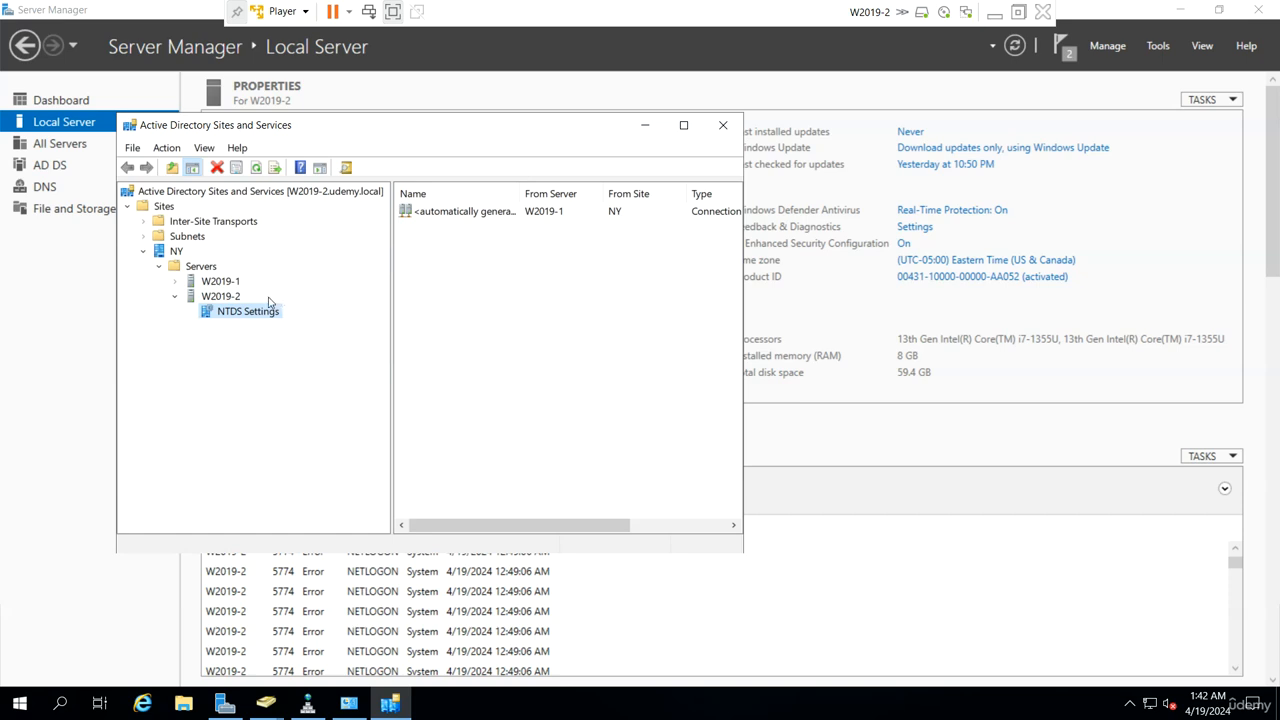
{"action": "left_click", "coordinate": [177, 282]}
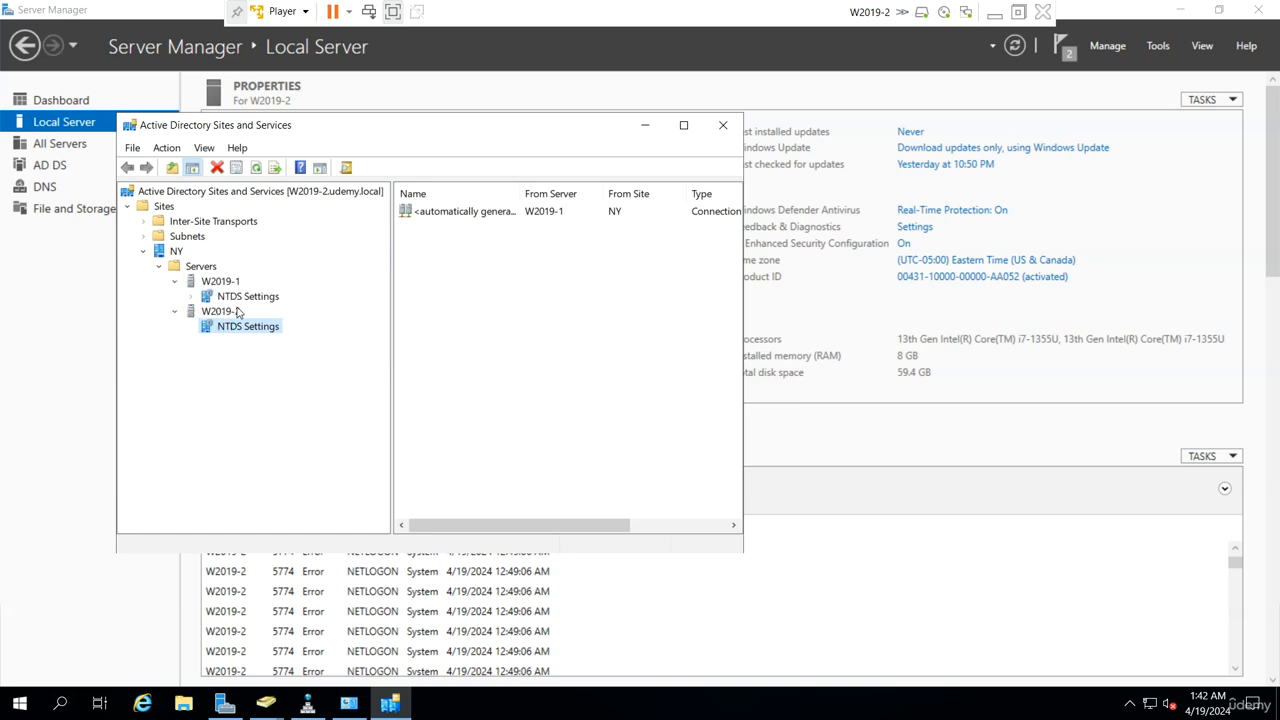
{"action": "left_click", "coordinate": [266, 296]}
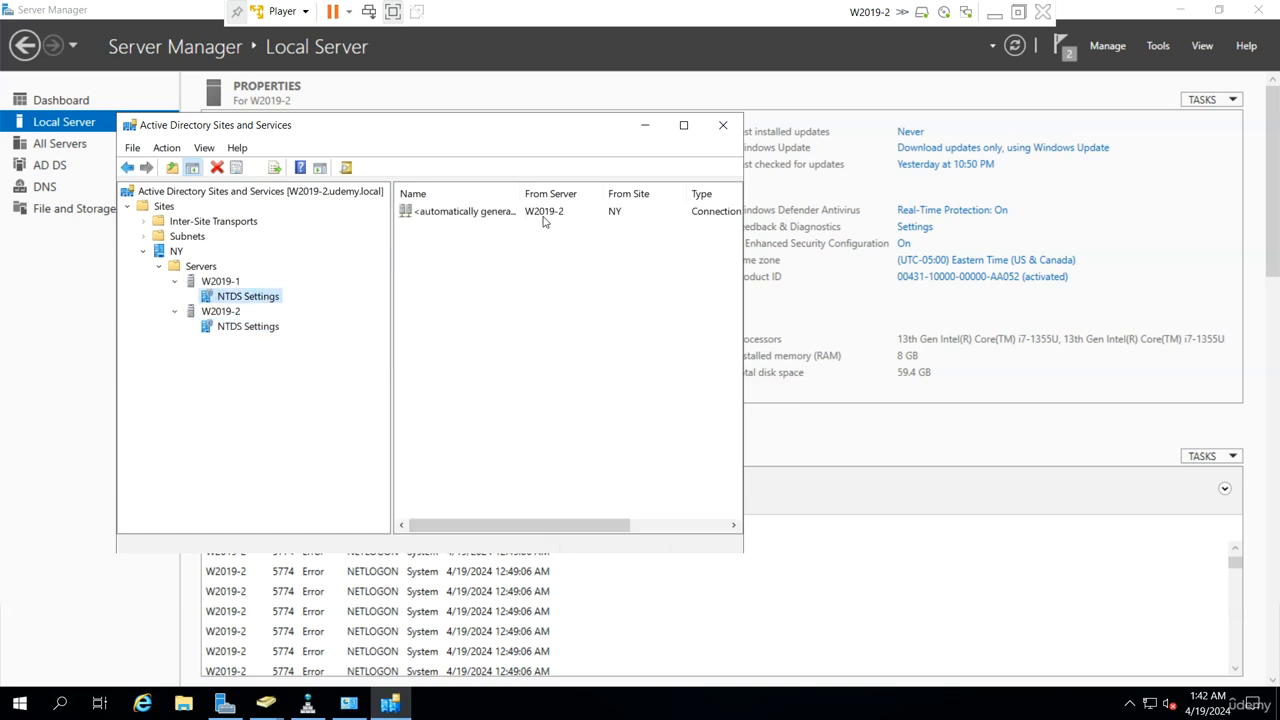
{"action": "left_click", "coordinate": [551, 213]}
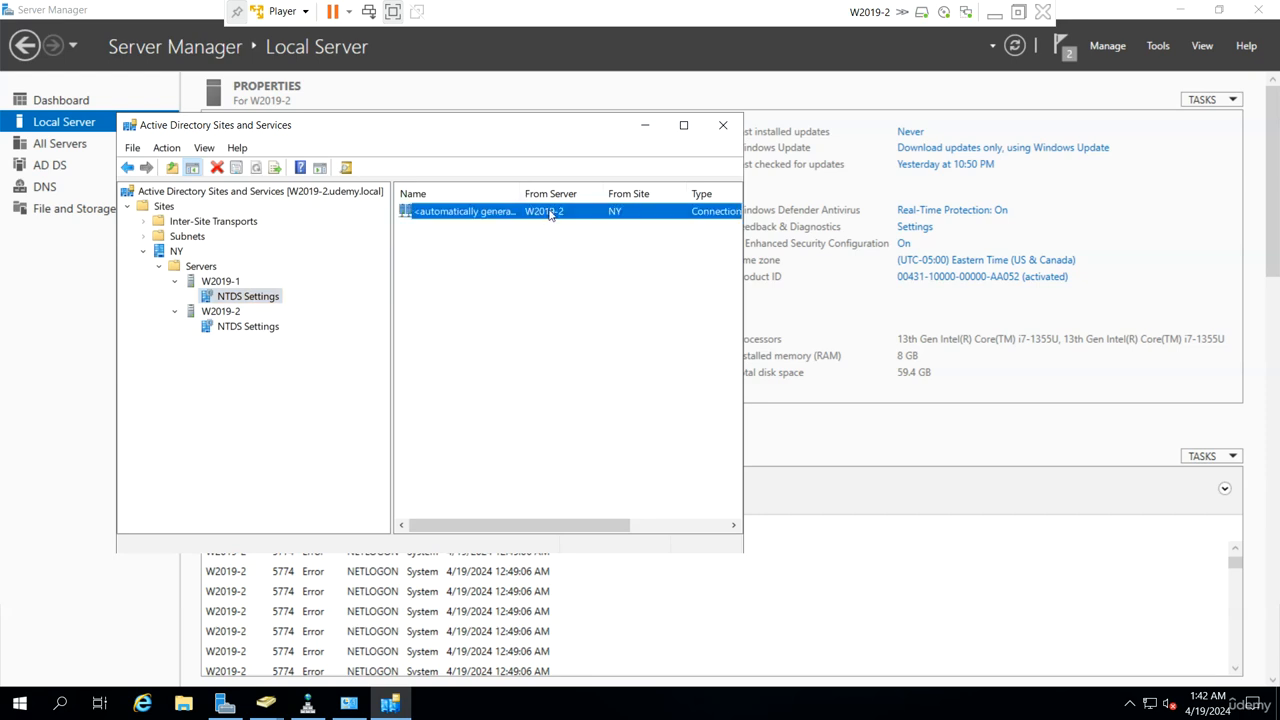
{"action": "right_click", "coordinate": [545, 216]}
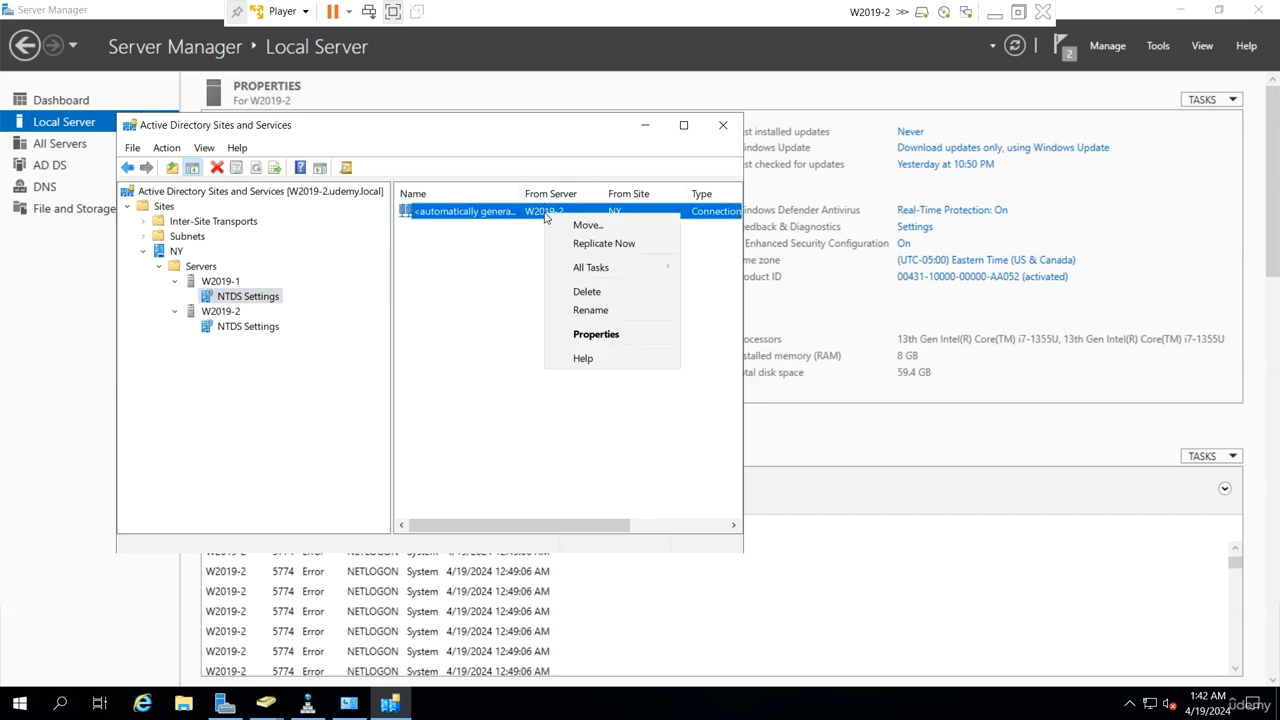
{"action": "left_click", "coordinate": [593, 242]}
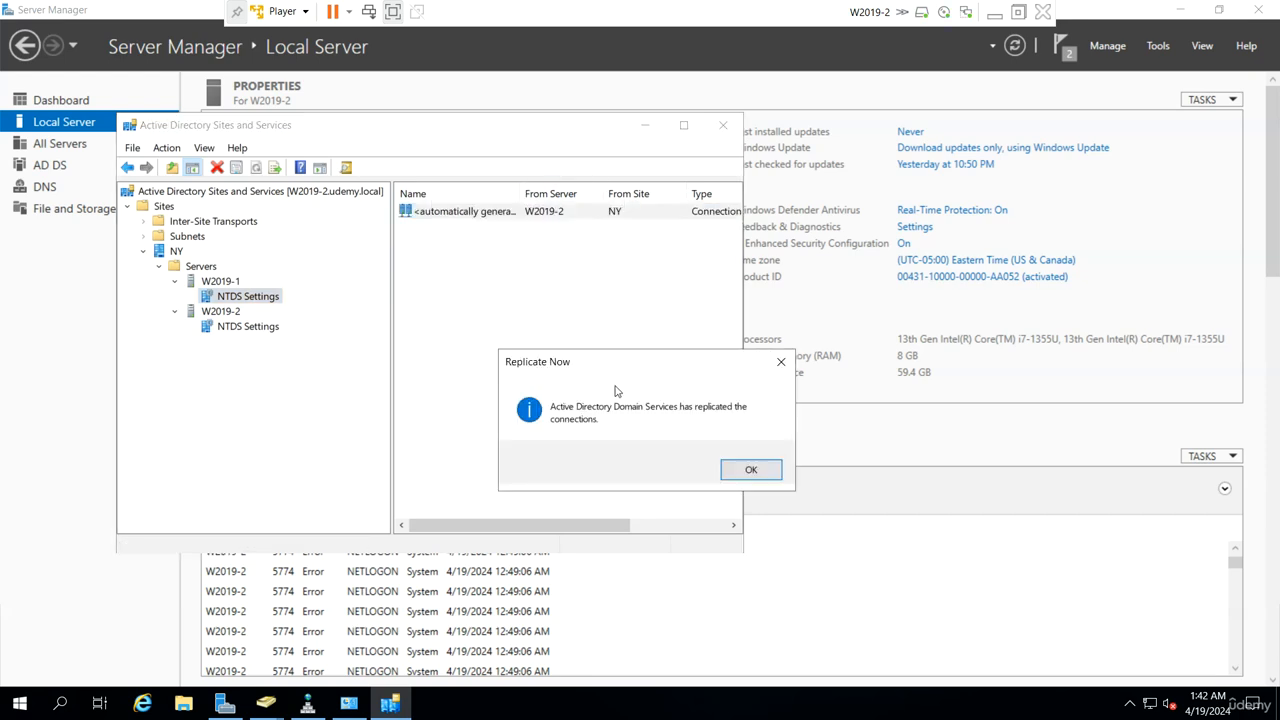
{"action": "left_click", "coordinate": [727, 470]}
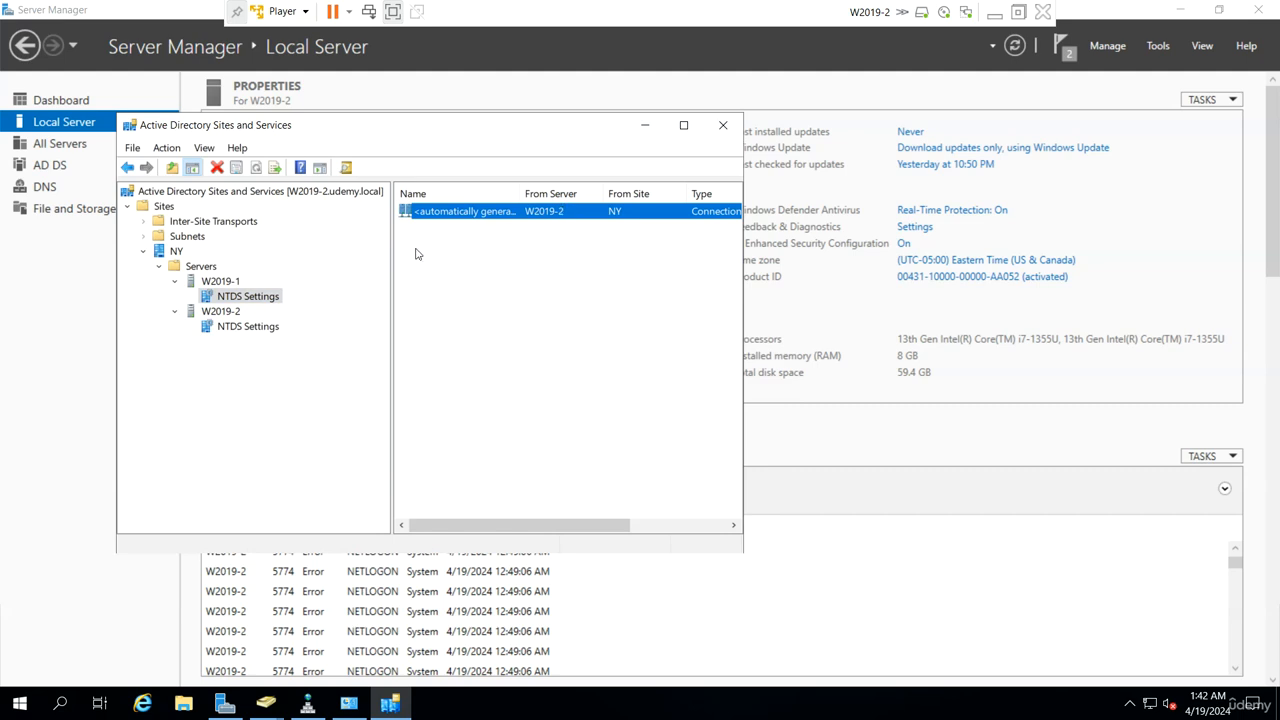
Step: Replicate W2019-2's automatically generated connection from W2019-1 now and confirm success
{"action": "left_click", "coordinate": [266, 333]}
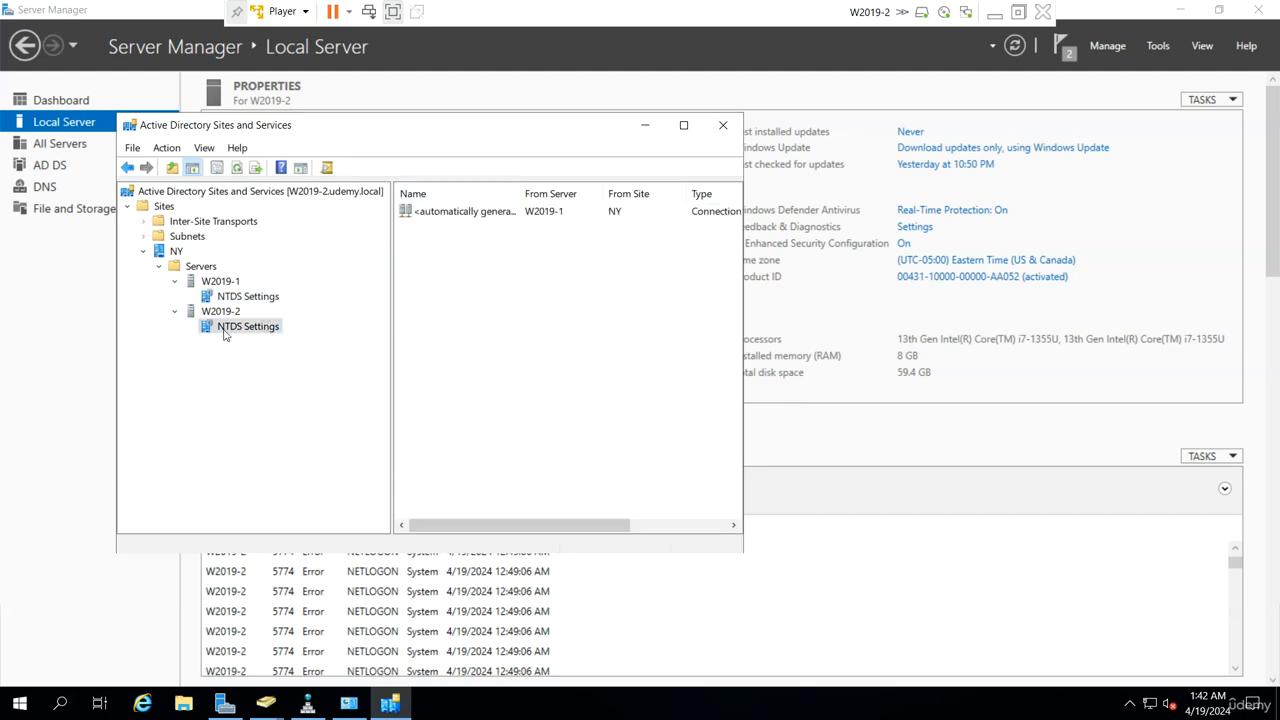
{"action": "left_click", "coordinate": [556, 212]}
{"action": "right_click", "coordinate": [556, 212]}
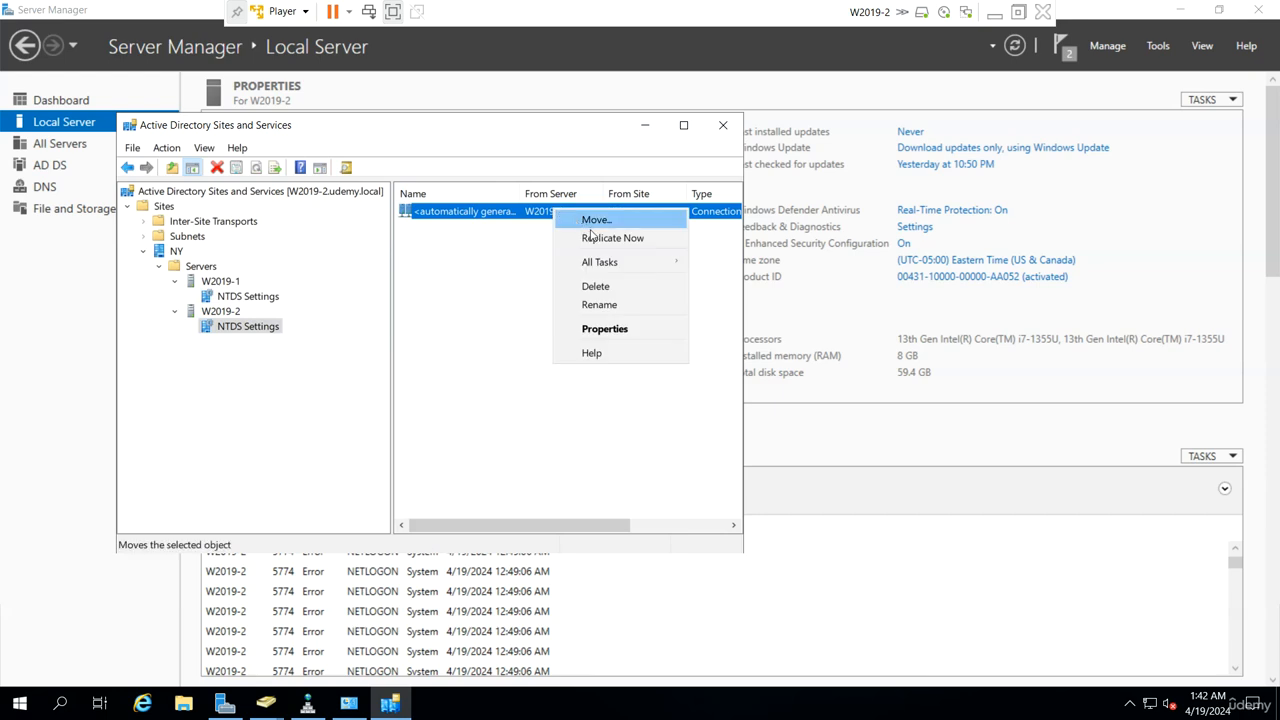
{"action": "left_click", "coordinate": [582, 218]}
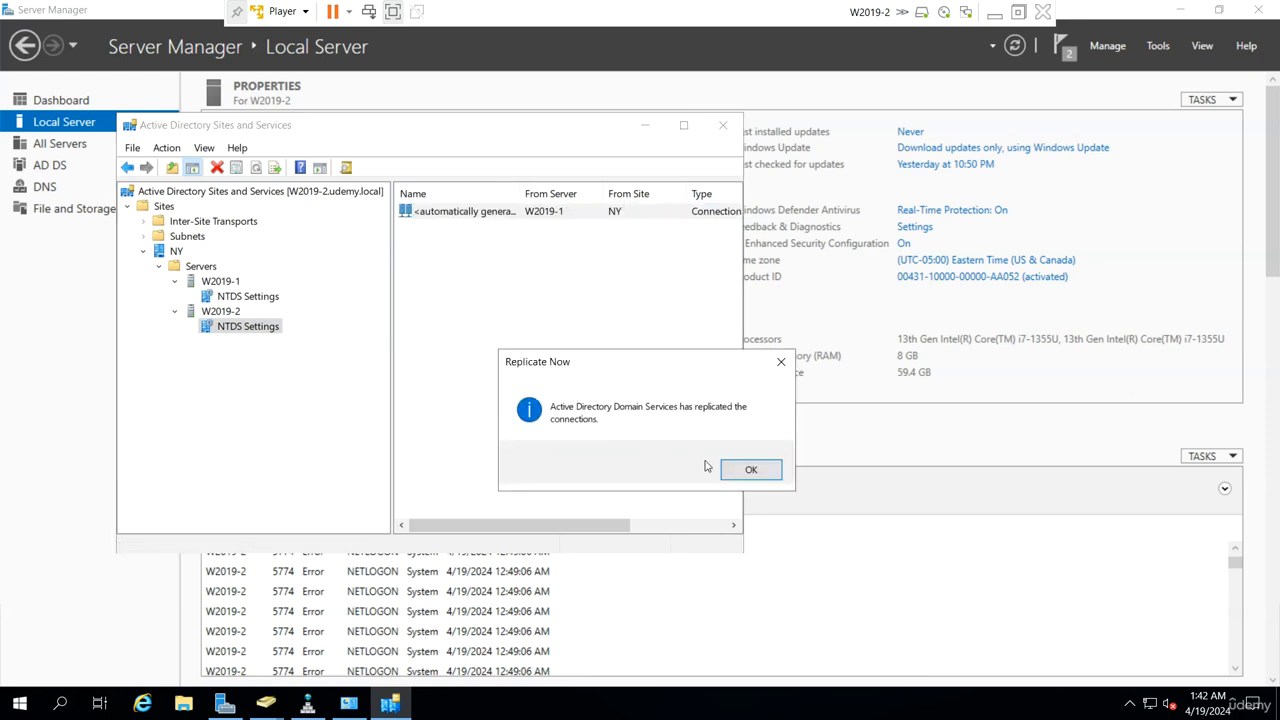
{"action": "left_click", "coordinate": [749, 470]}
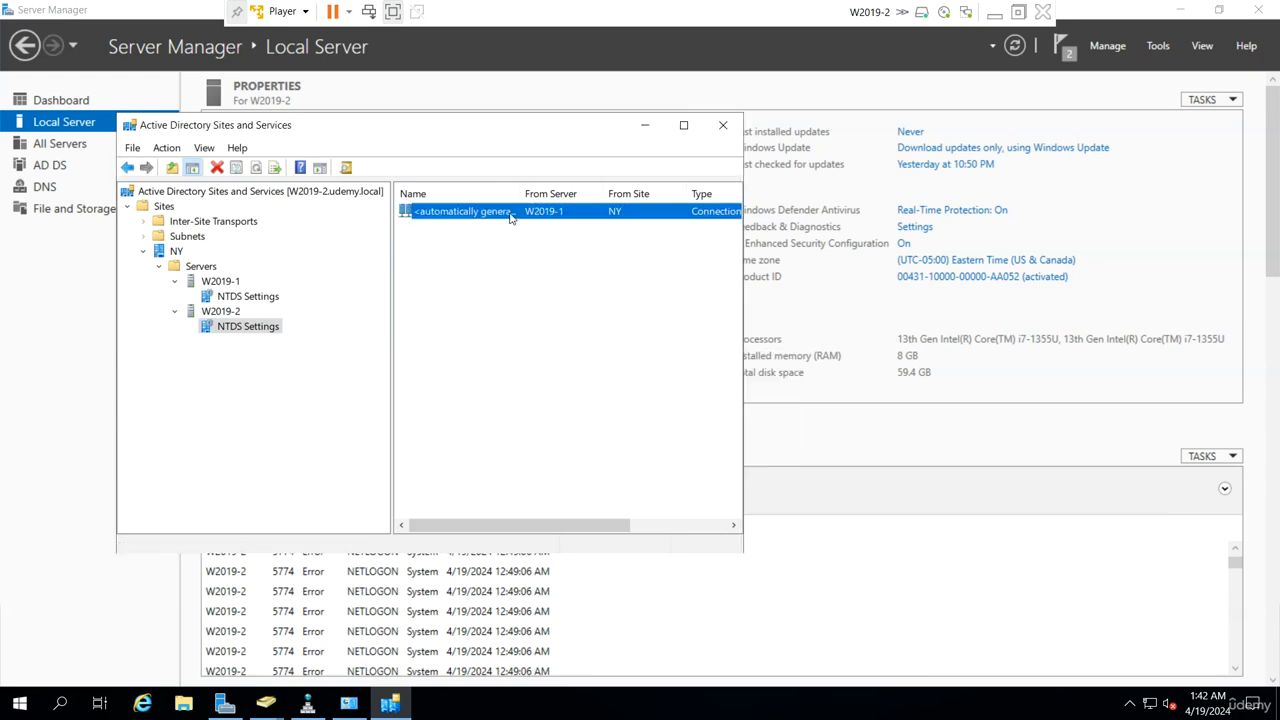
Step: Check the connection's source server W2019-1 and once-per-hour schedule, cancelling without changes
{"action": "double_click", "coordinate": [510, 213]}
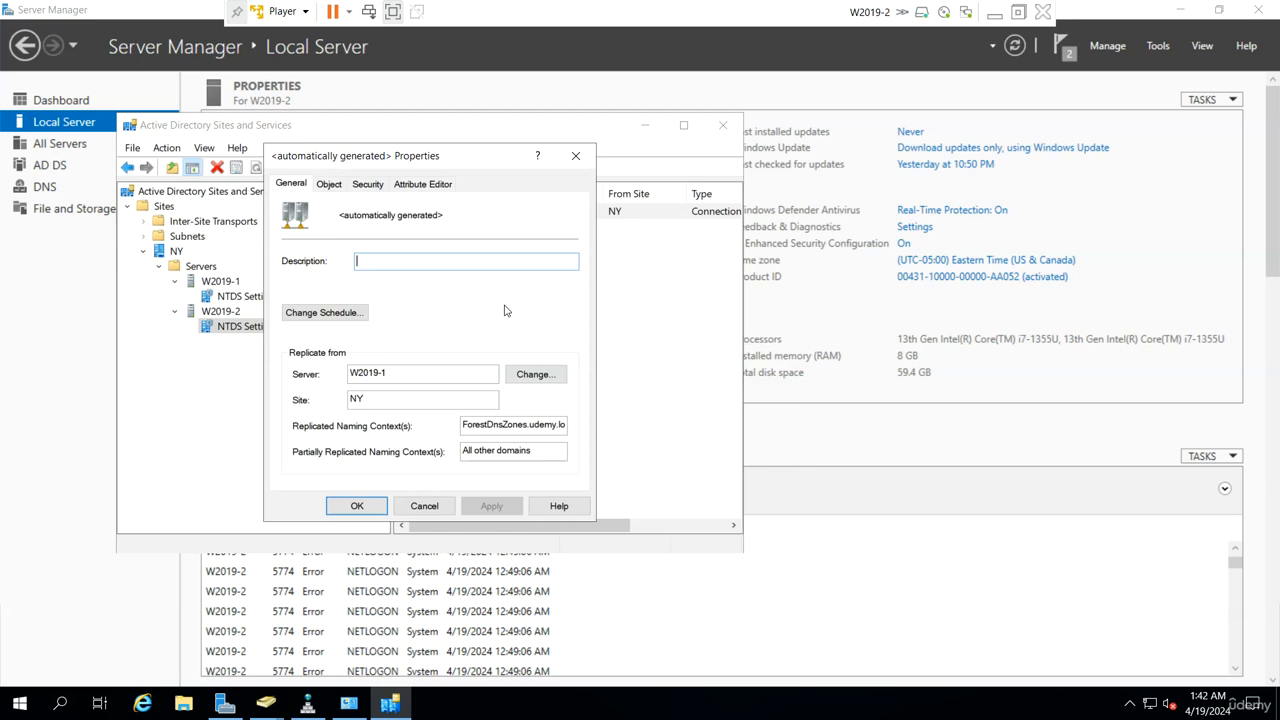
{"action": "left_click", "coordinate": [388, 373]}
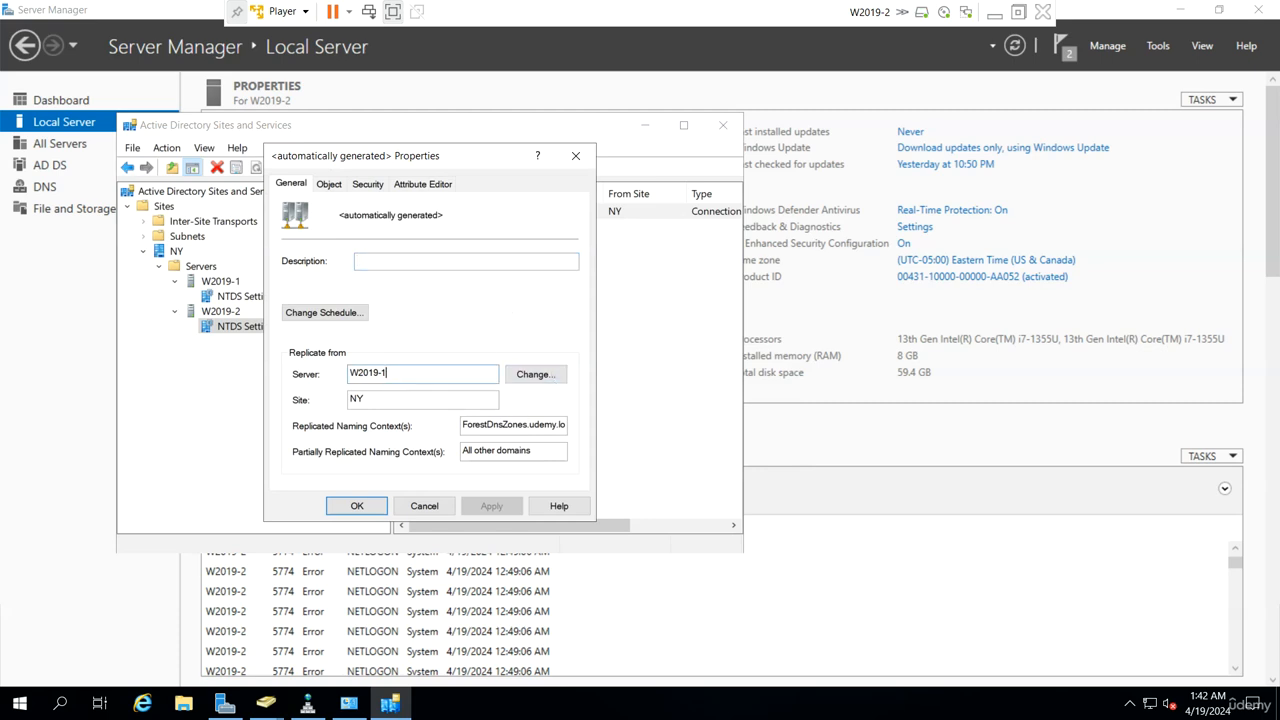
{"action": "double_click", "coordinate": [388, 373]}
{"action": "left_click", "coordinate": [323, 313]}
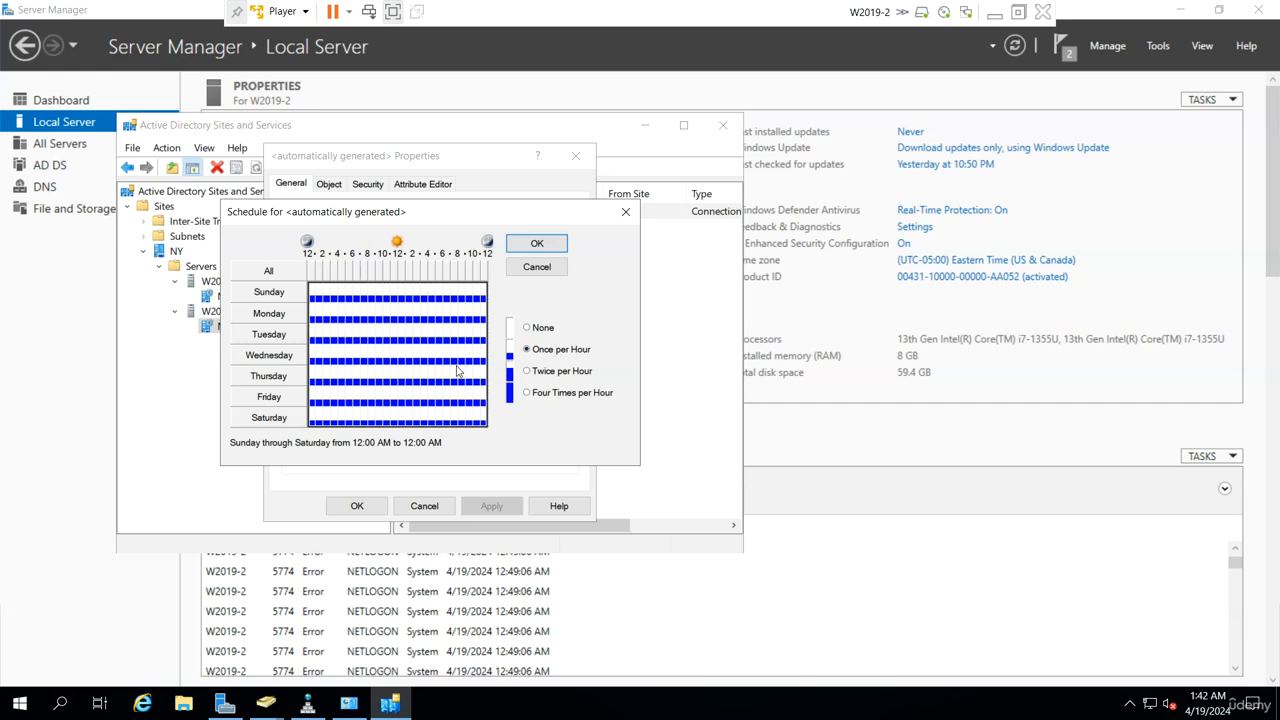
{"action": "left_click", "coordinate": [534, 267]}
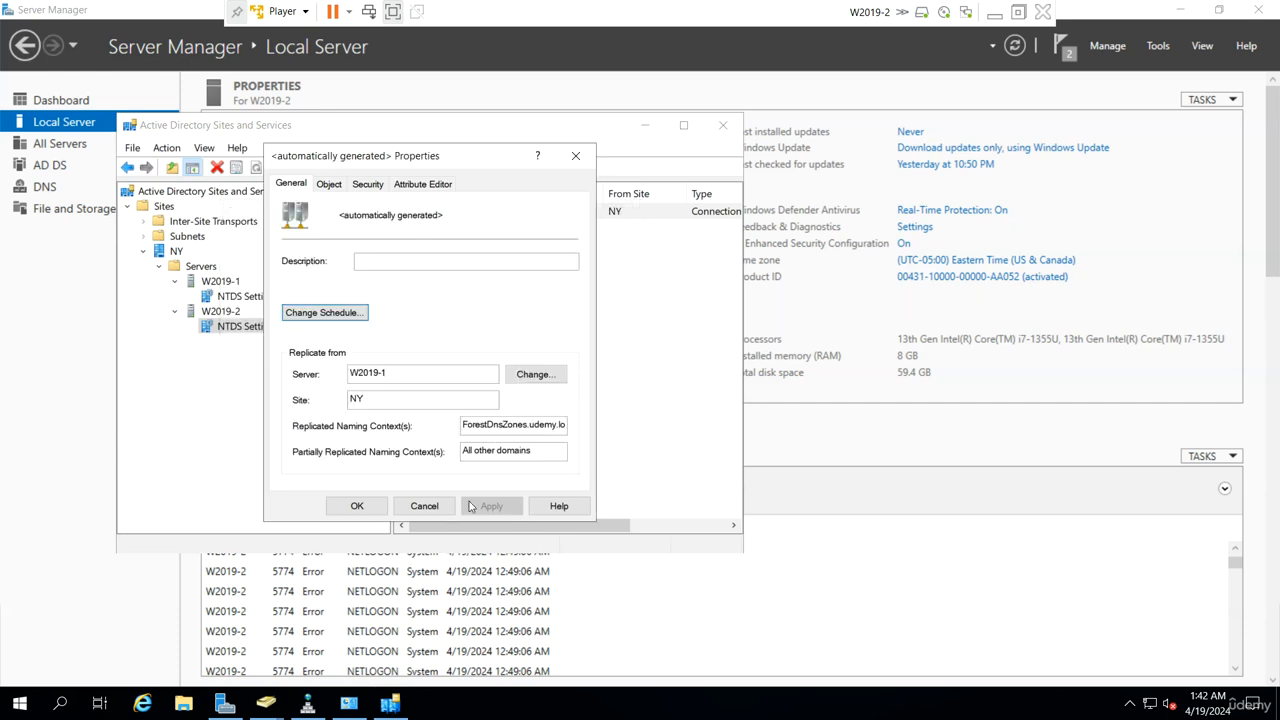
{"action": "left_click", "coordinate": [424, 506]}
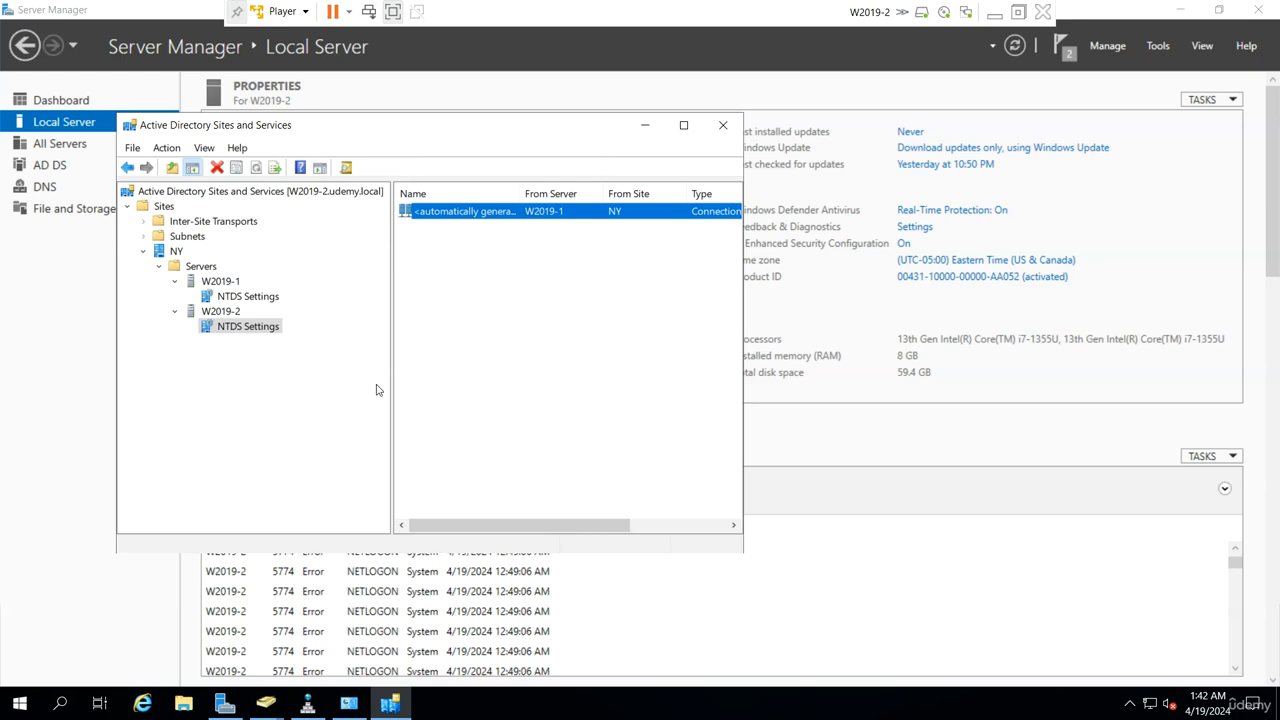
{"action": "left_click", "coordinate": [1146, 46]}
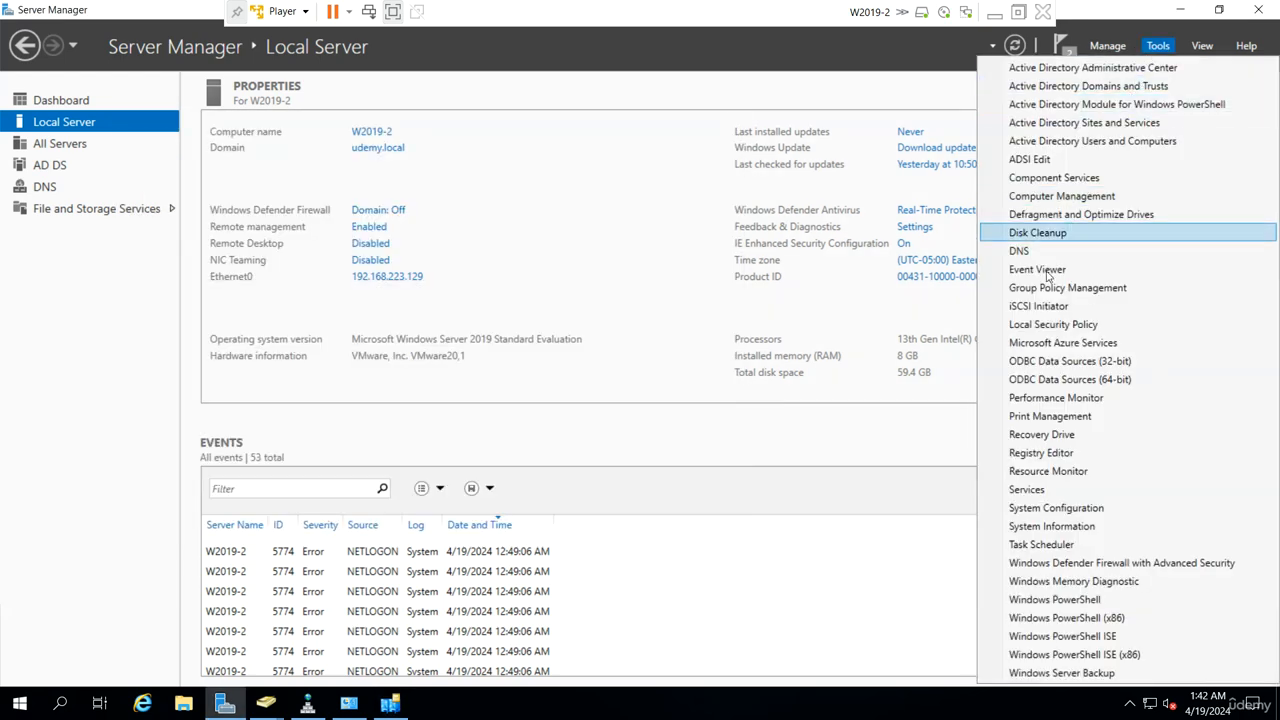
Step: Restart Active Directory Domain Services and its dependent services in Services, then minimize W2019-2
{"action": "left_click", "coordinate": [1062, 490]}
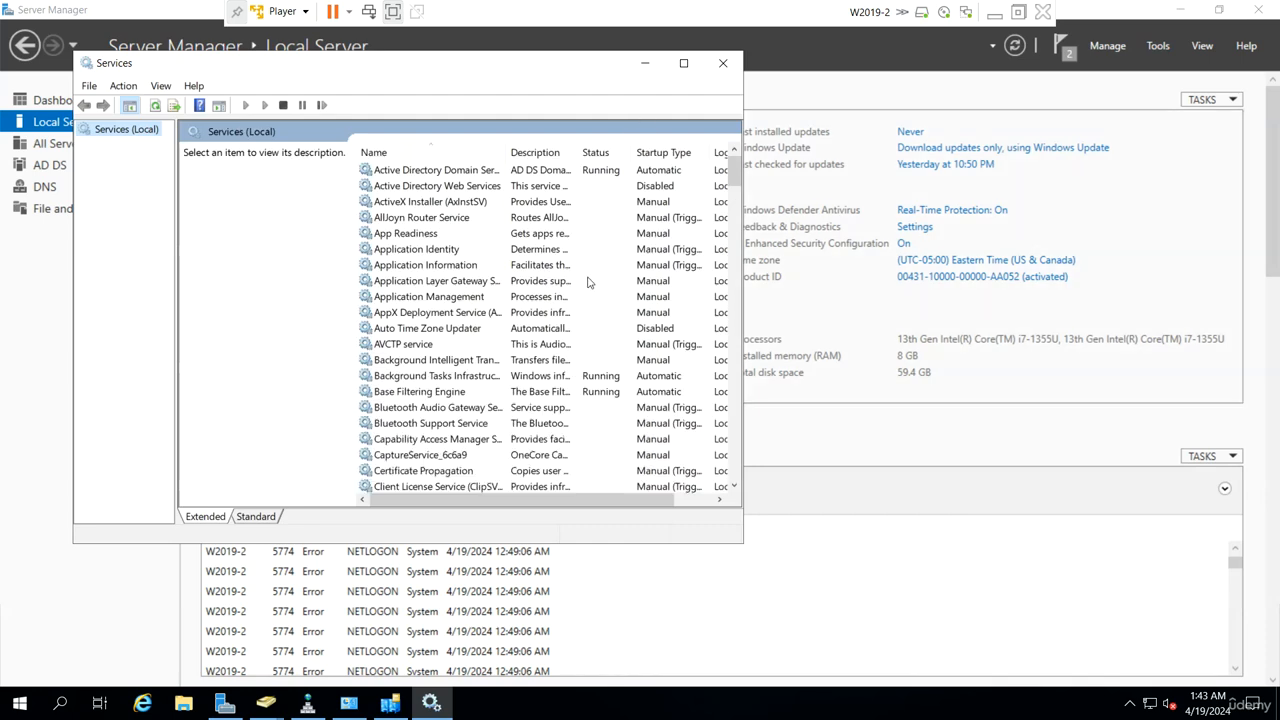
{"action": "left_click_drag", "start_coordinate": [508, 156], "coordinate": [594, 151]}
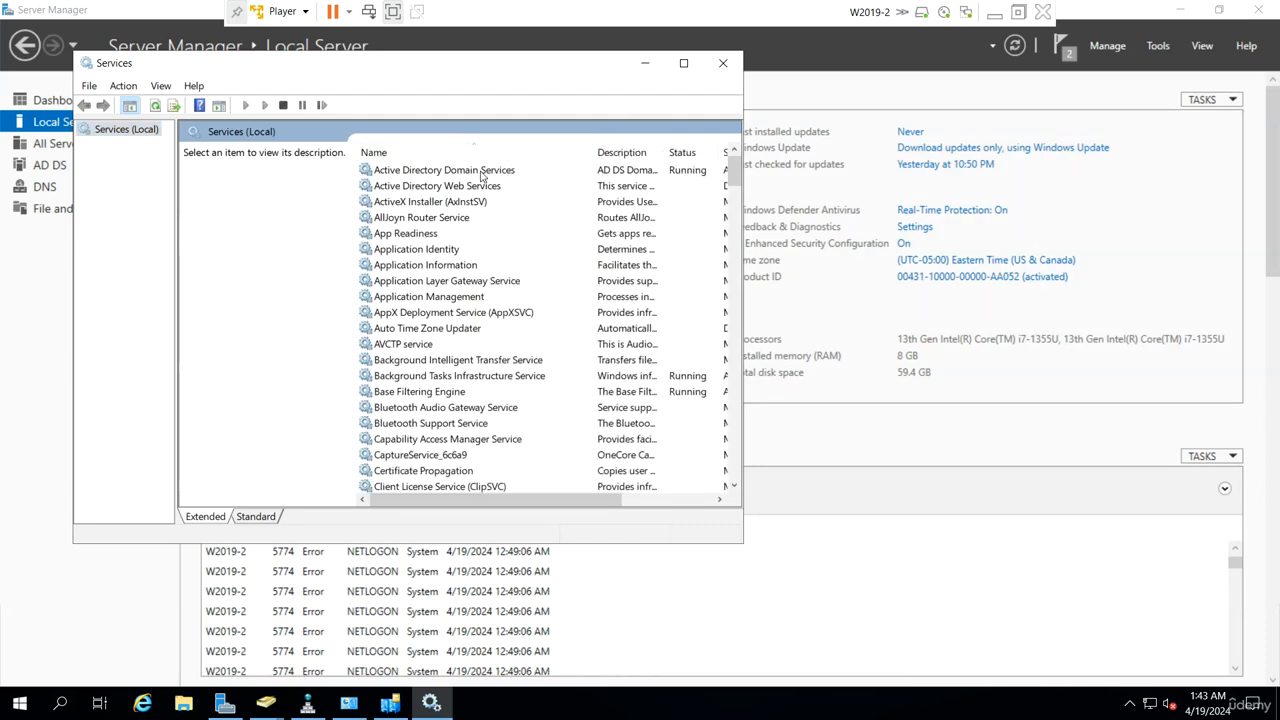
{"action": "left_click", "coordinate": [481, 175]}
{"action": "right_click", "coordinate": [483, 174]}
{"action": "left_click", "coordinate": [548, 252]}
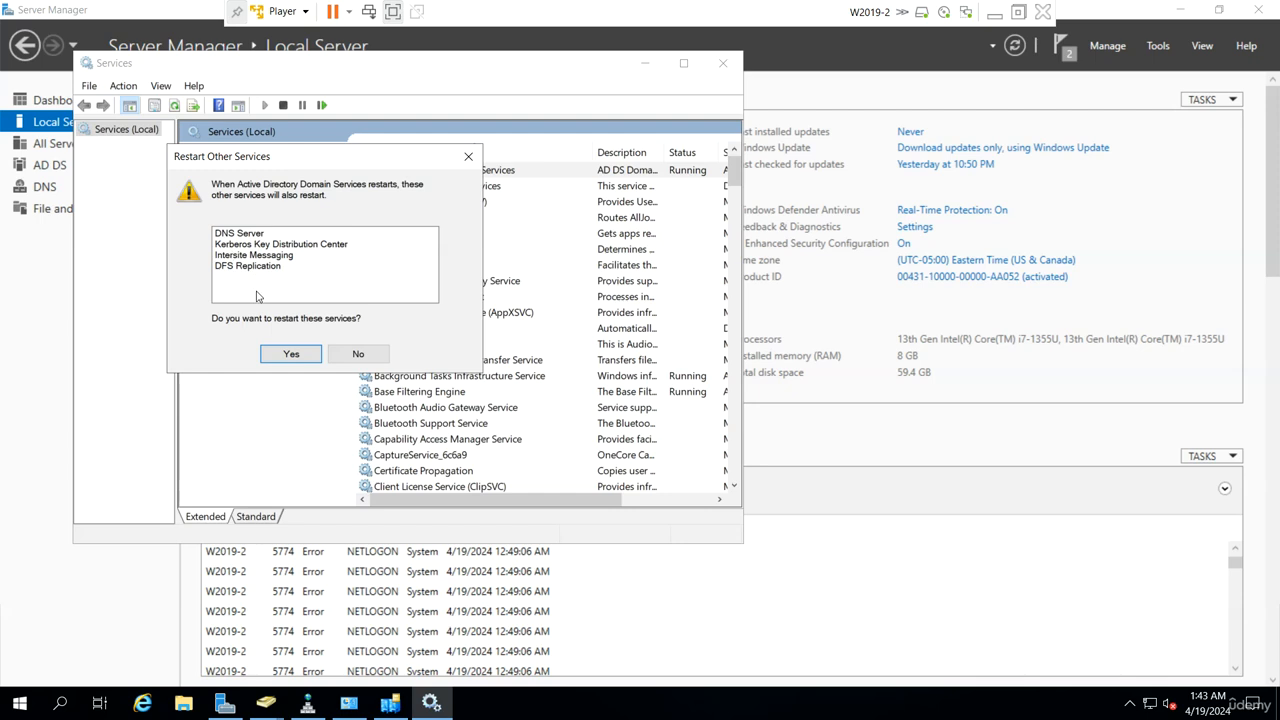
{"action": "left_click", "coordinate": [295, 352]}
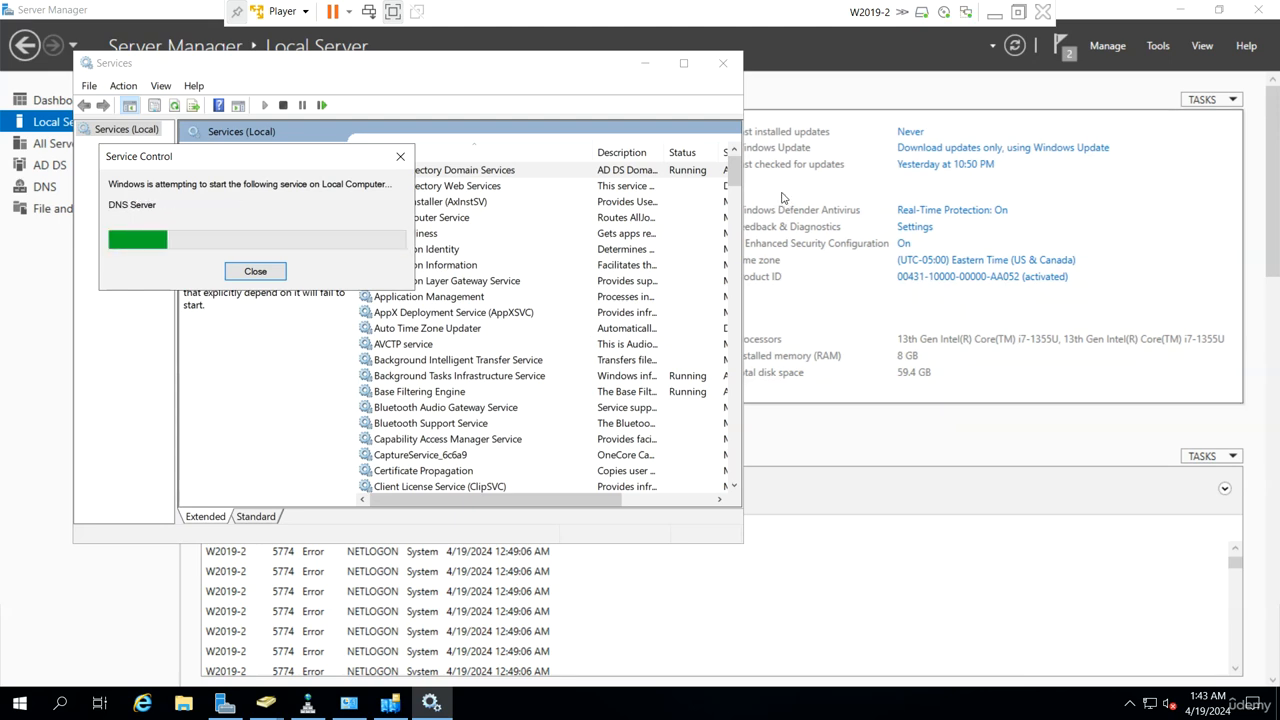
{"action": "left_click", "coordinate": [997, 14]}
Step: On W2019-1, create organizational unit Test1 in udemy.local in Active Directory Users and Computers
{"action": "mouse_move", "coordinate": [856, 680]}
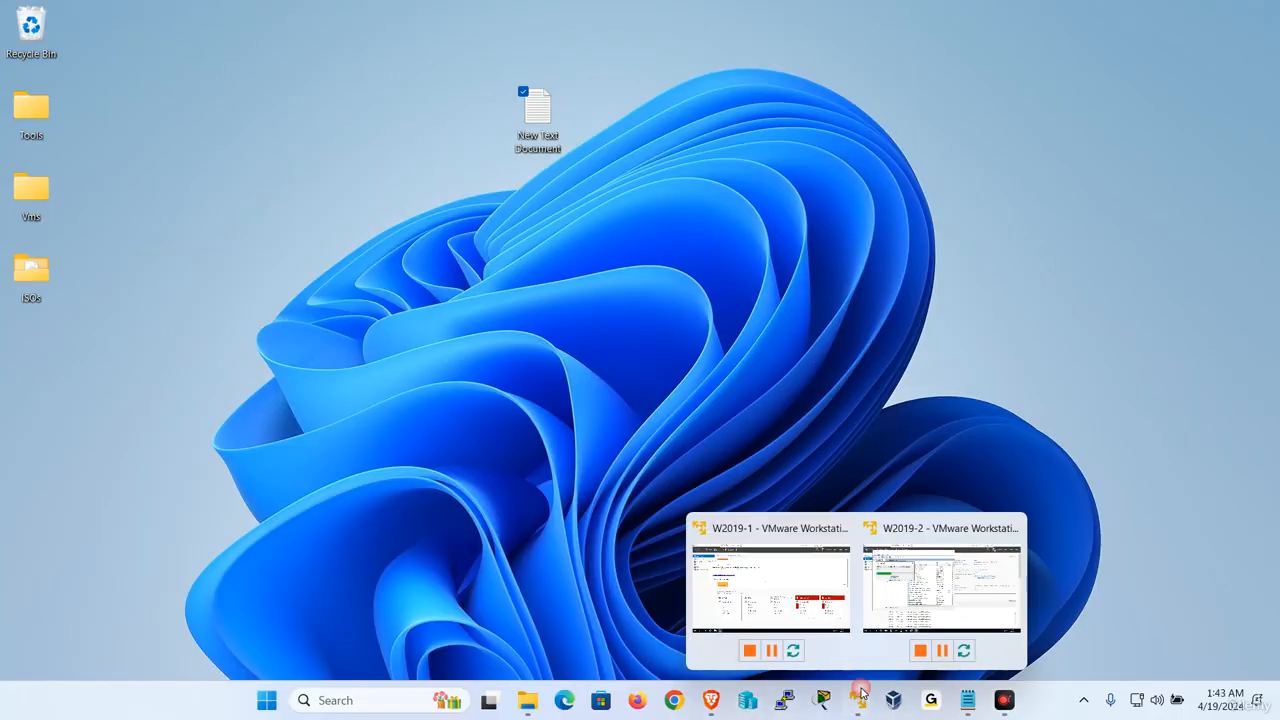
{"action": "left_click", "coordinate": [807, 588]}
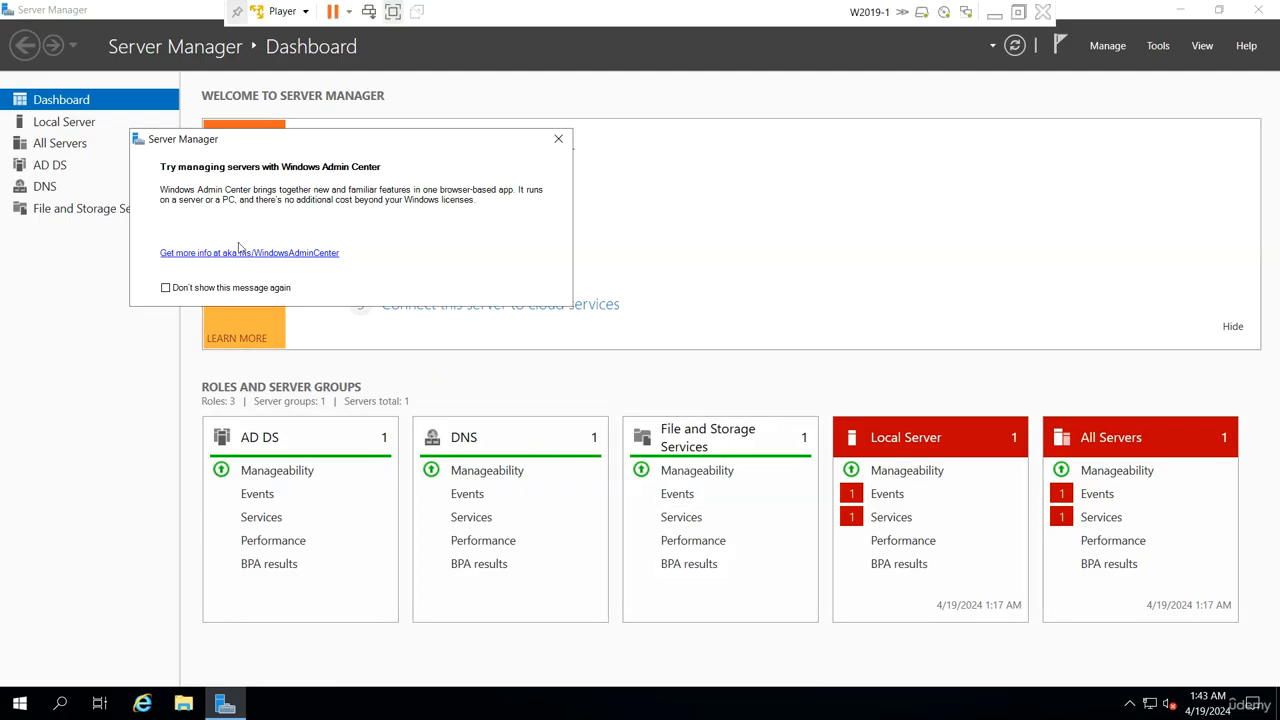
{"action": "left_click", "coordinate": [1157, 46]}
{"action": "left_click", "coordinate": [1060, 141]}
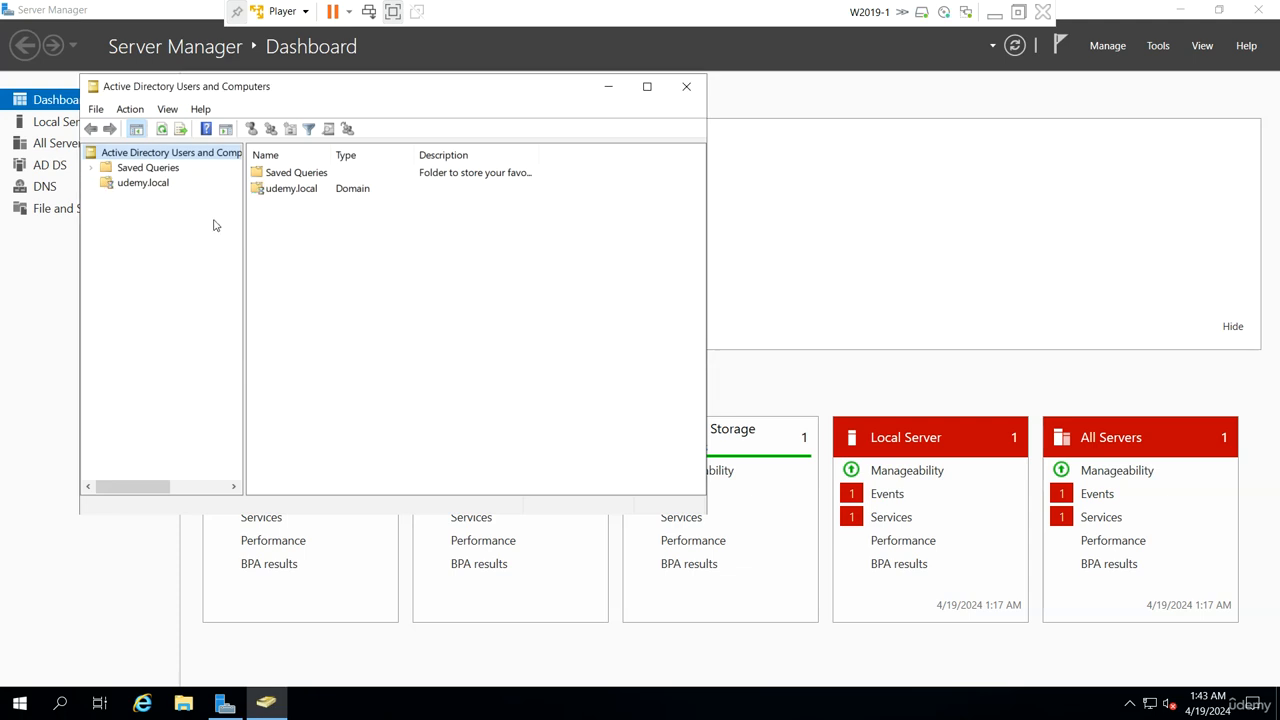
{"action": "left_click_drag", "start_coordinate": [244, 204], "coordinate": [349, 204]}
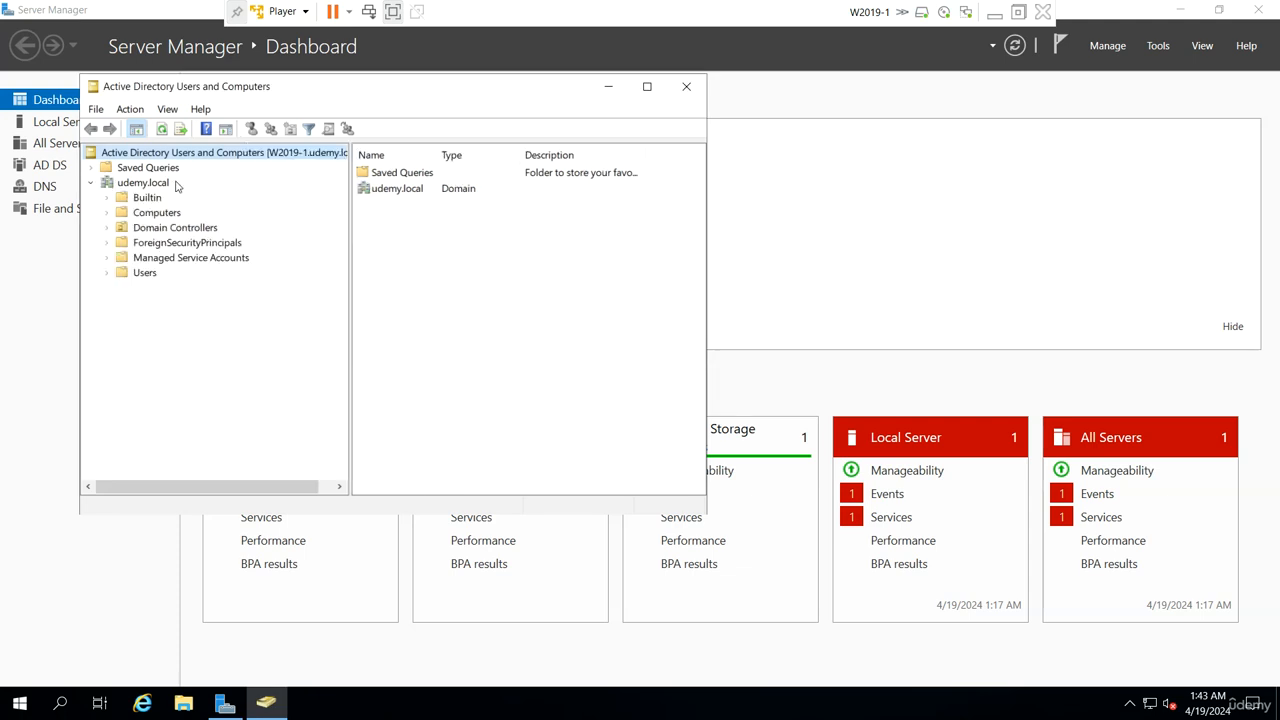
{"action": "left_click", "coordinate": [145, 184]}
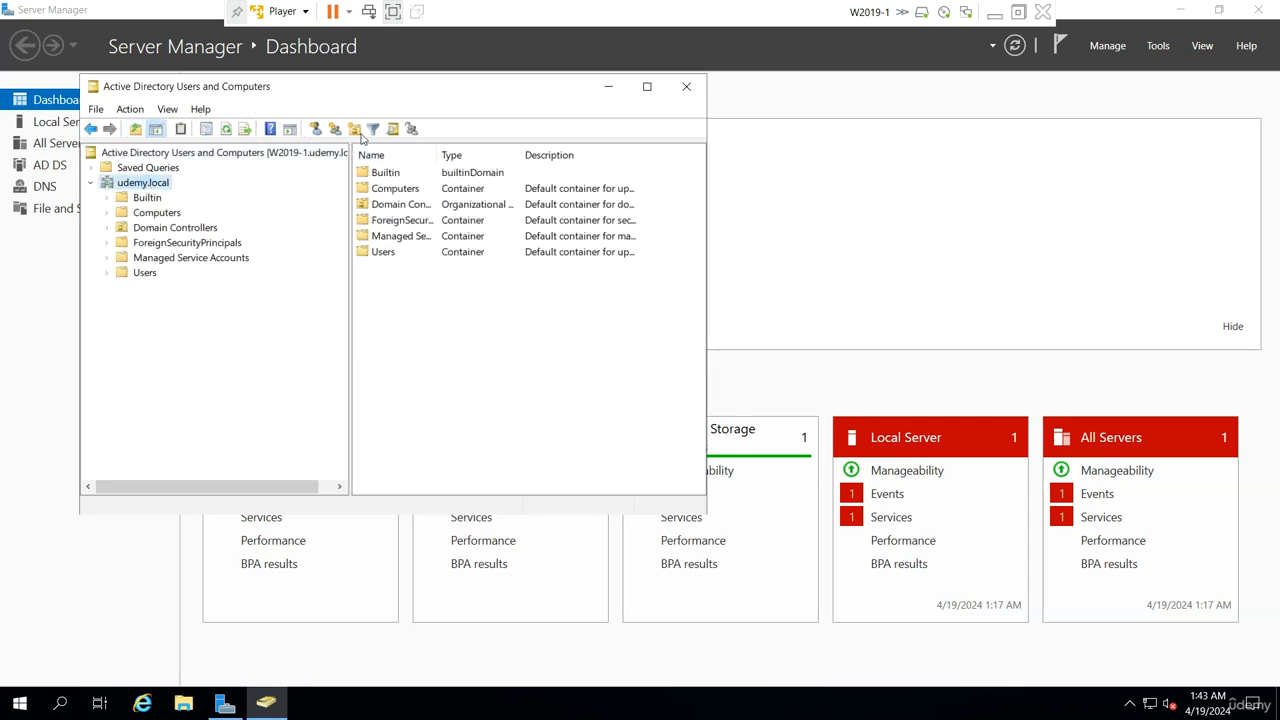
{"action": "left_click", "coordinate": [355, 130]}
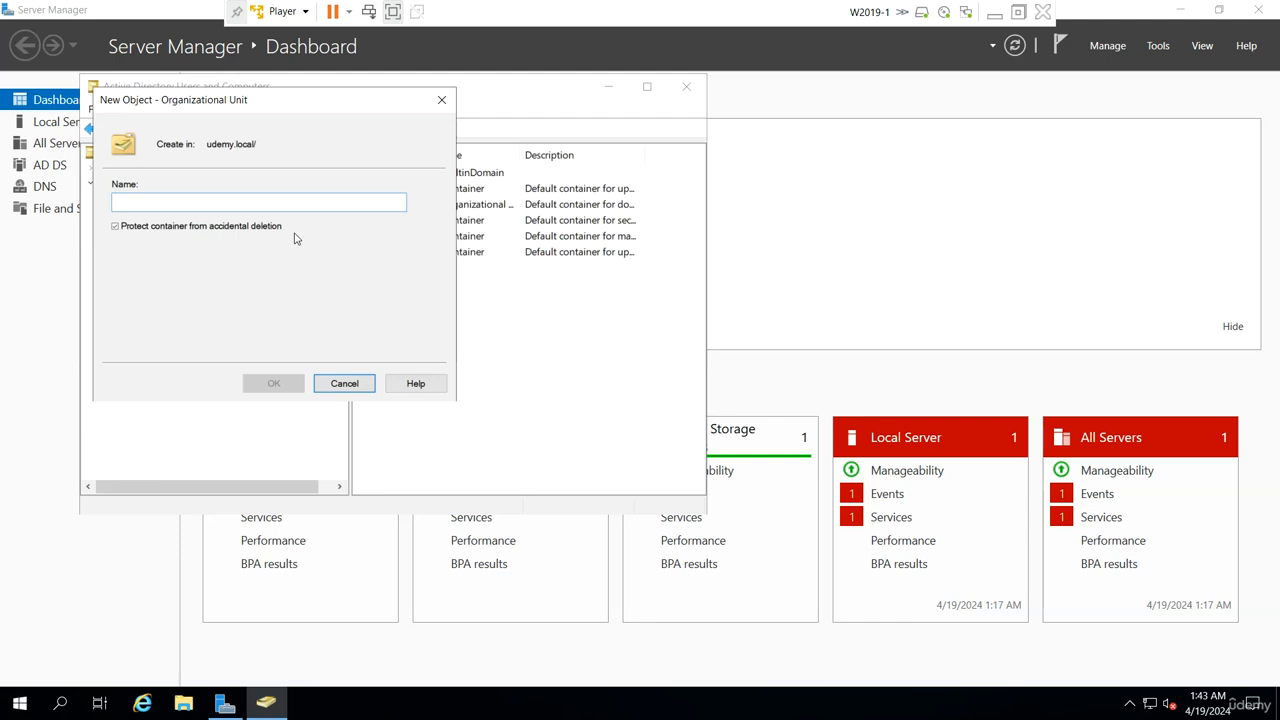
{"action": "type", "text": "Test1"}
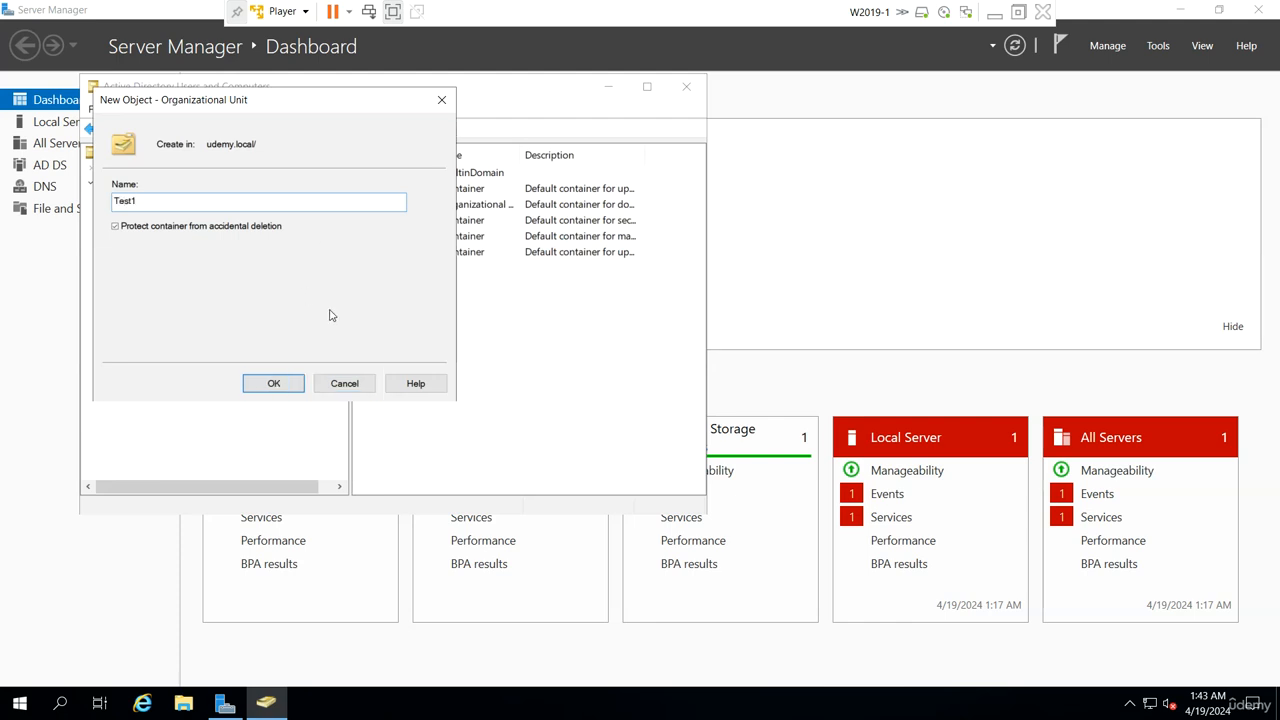
{"action": "left_click", "coordinate": [263, 386]}
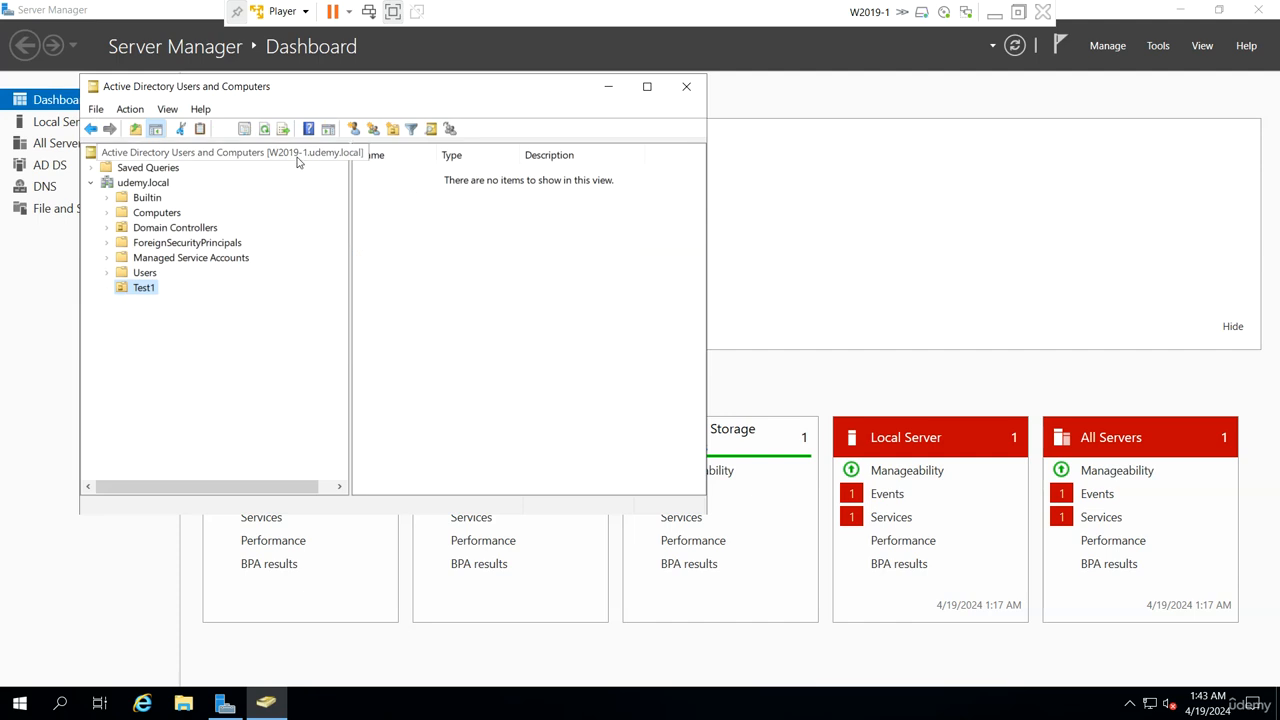
Step: Connect the console to domain controller W2019-2.udemy.local and check udemy.local for Test1
{"action": "right_click", "coordinate": [301, 159]}
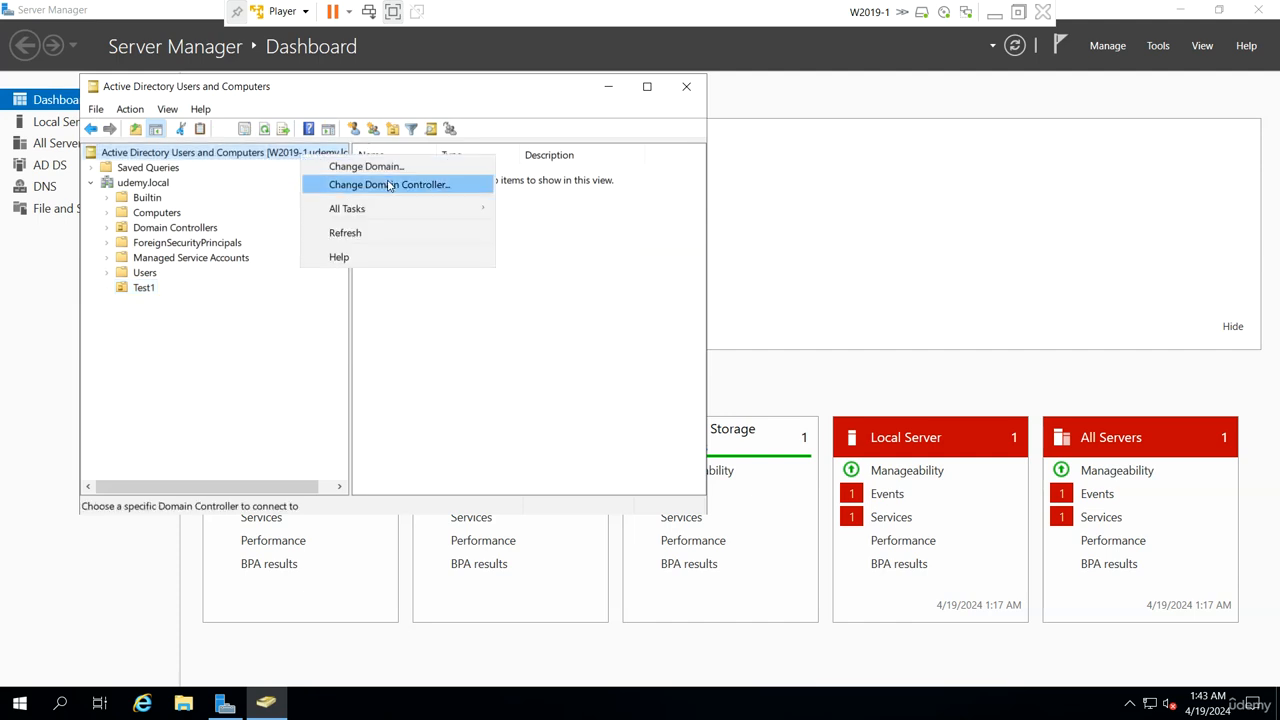
{"action": "left_click", "coordinate": [390, 181]}
{"action": "left_click", "coordinate": [224, 308]}
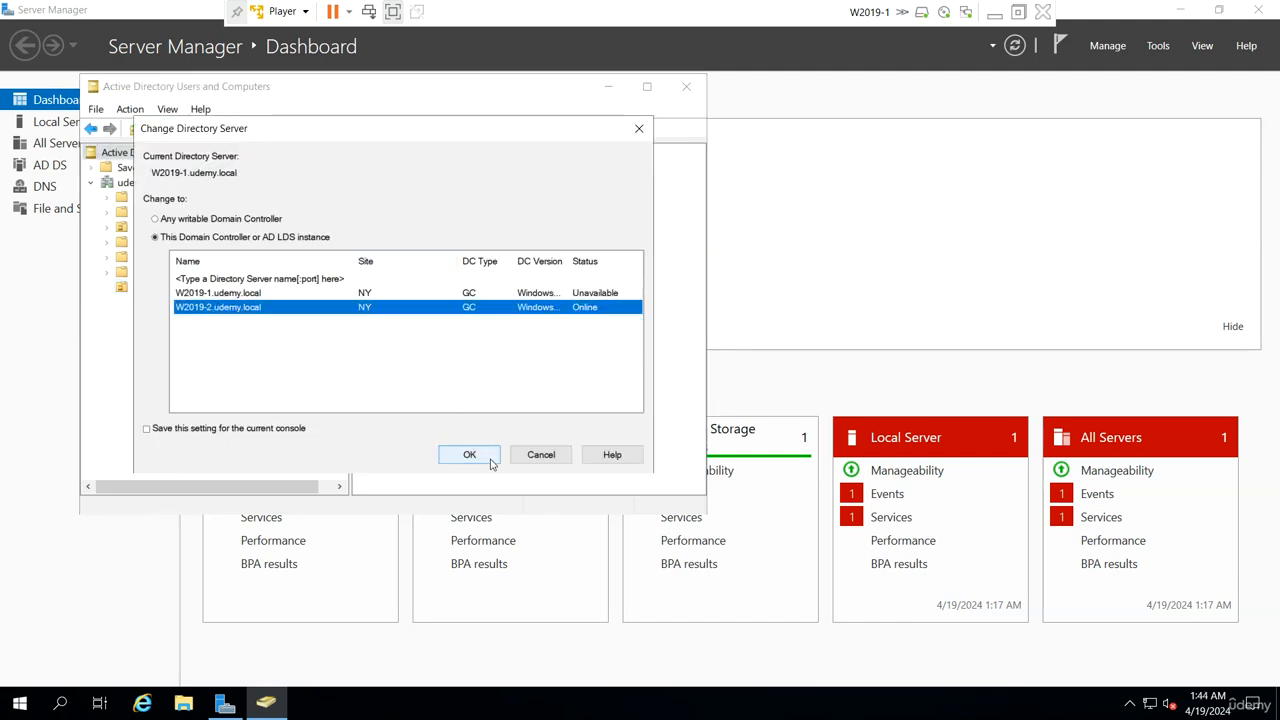
{"action": "left_click", "coordinate": [460, 454]}
{"action": "left_click", "coordinate": [91, 183]}
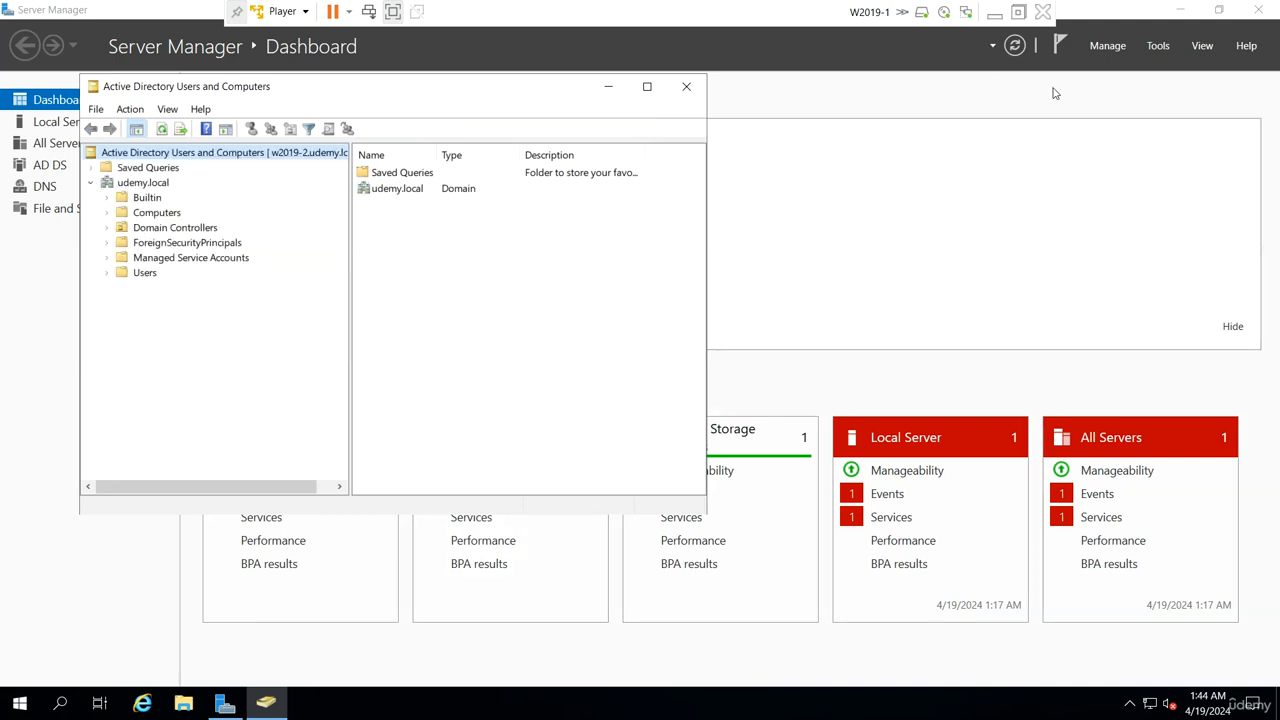
{"action": "left_click", "coordinate": [995, 15]}
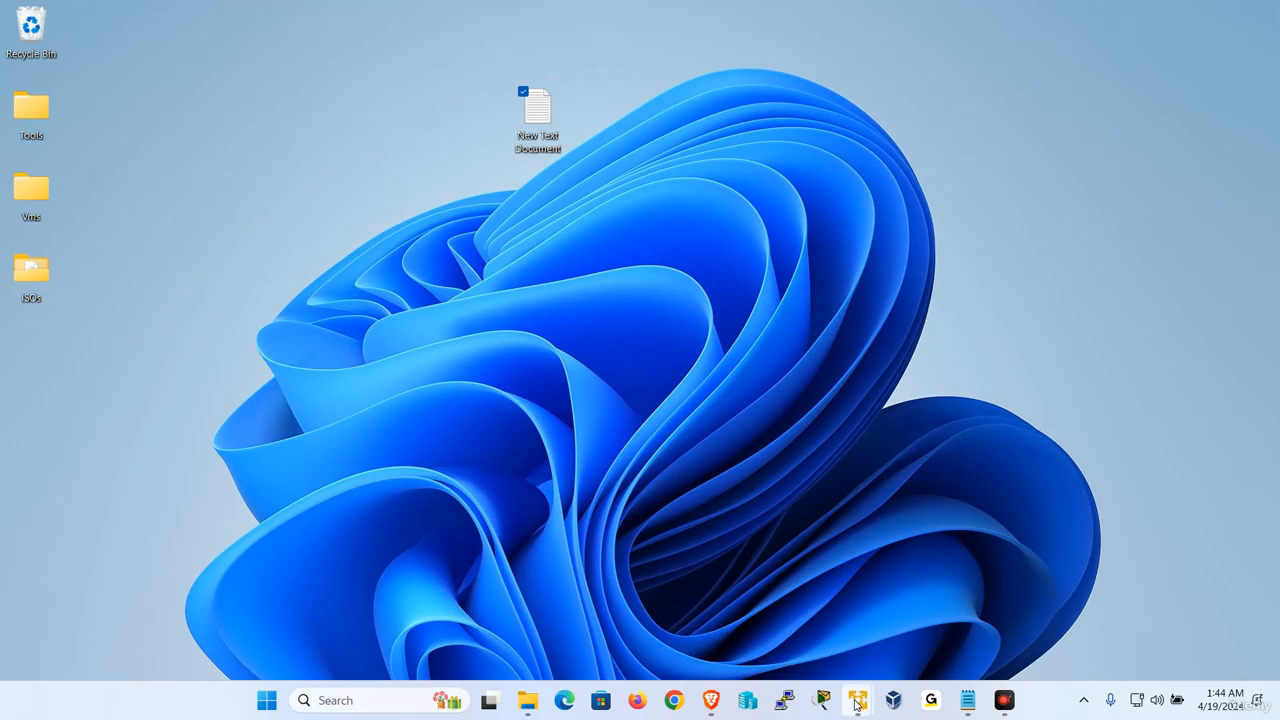
Step: On W2019-2, replicate the NTDS Settings connection from W2019-1 again and confirm success
{"action": "mouse_move", "coordinate": [857, 700]}
{"action": "left_click", "coordinate": [941, 605]}
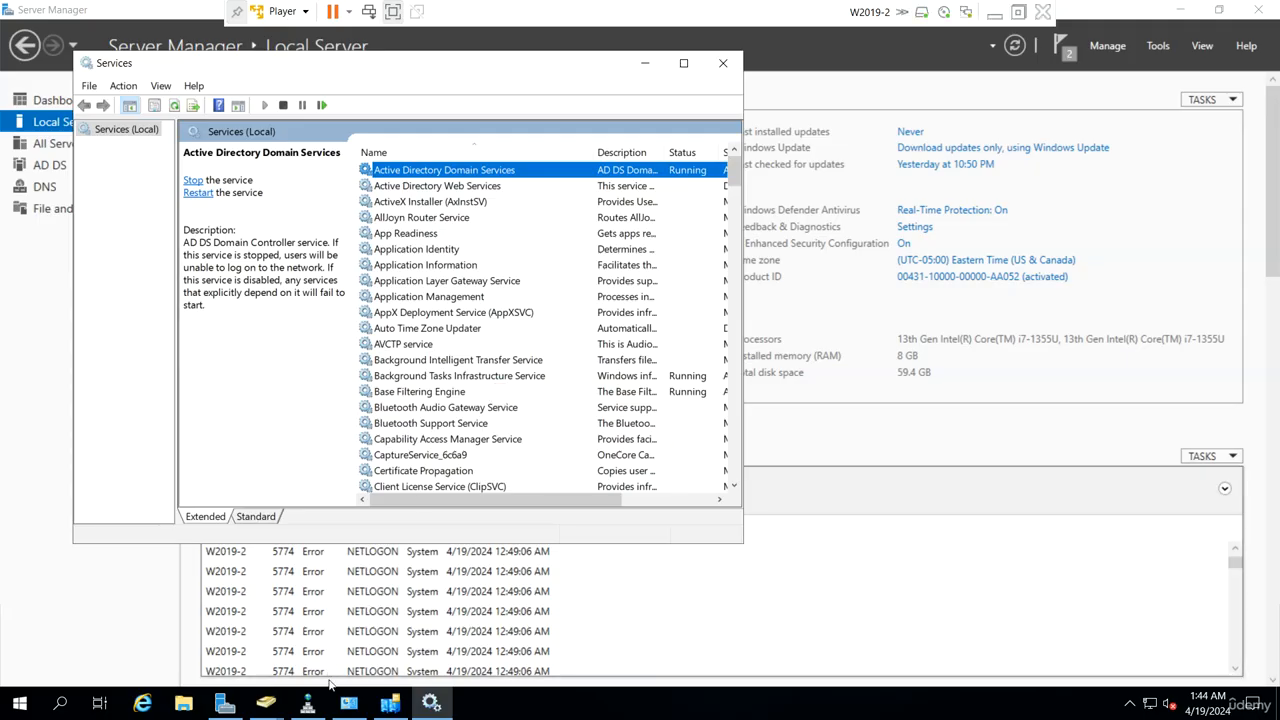
{"action": "left_click", "coordinate": [390, 703]}
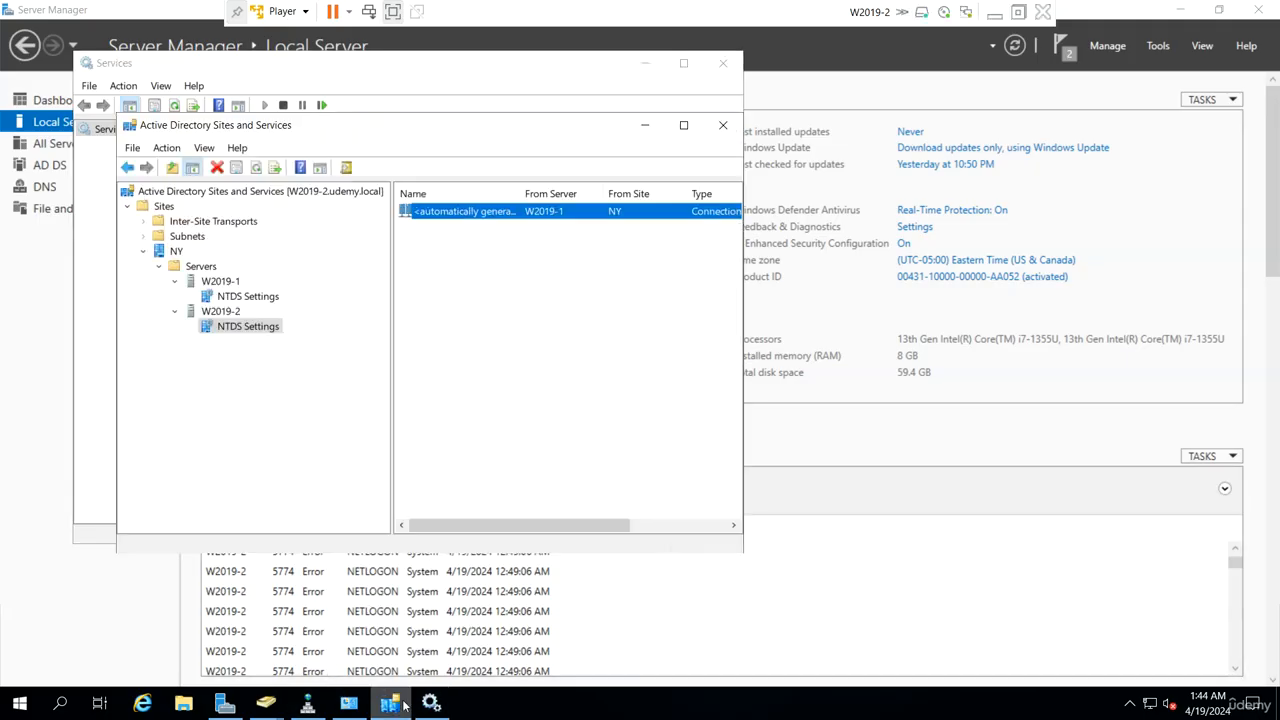
{"action": "right_click", "coordinate": [566, 215]}
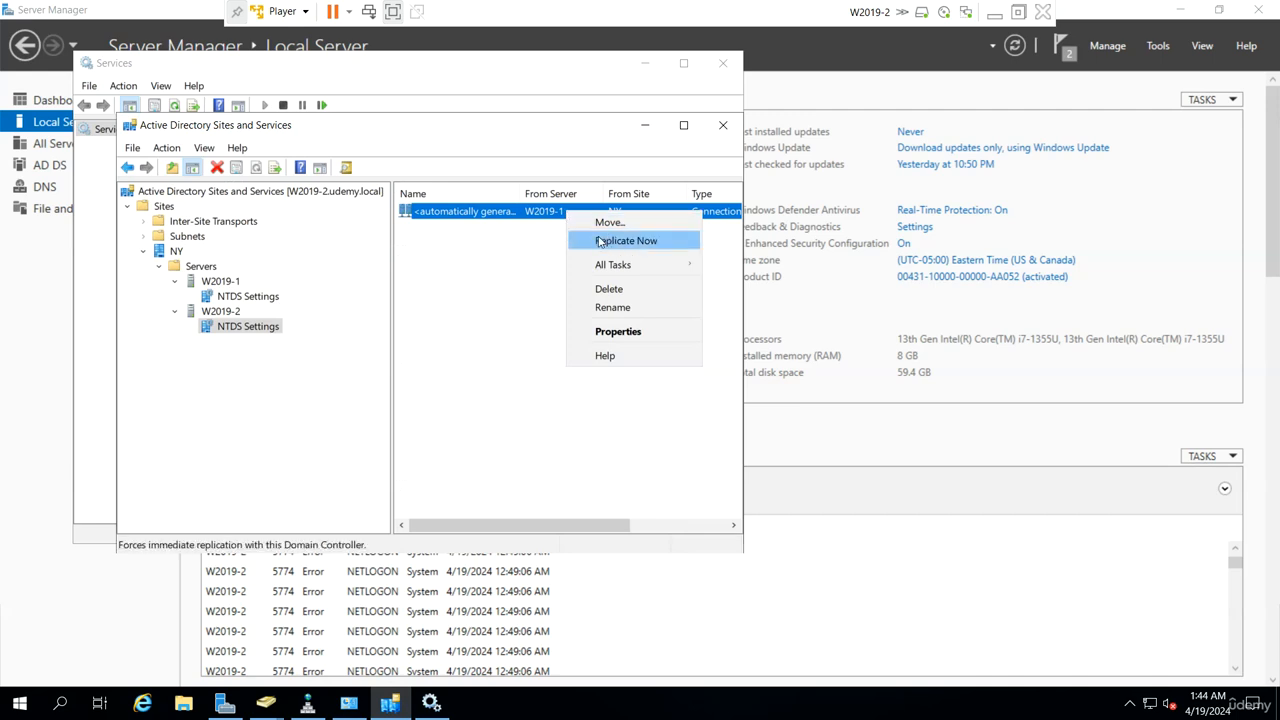
{"action": "left_click", "coordinate": [525, 243]}
{"action": "left_click", "coordinate": [247, 332]}
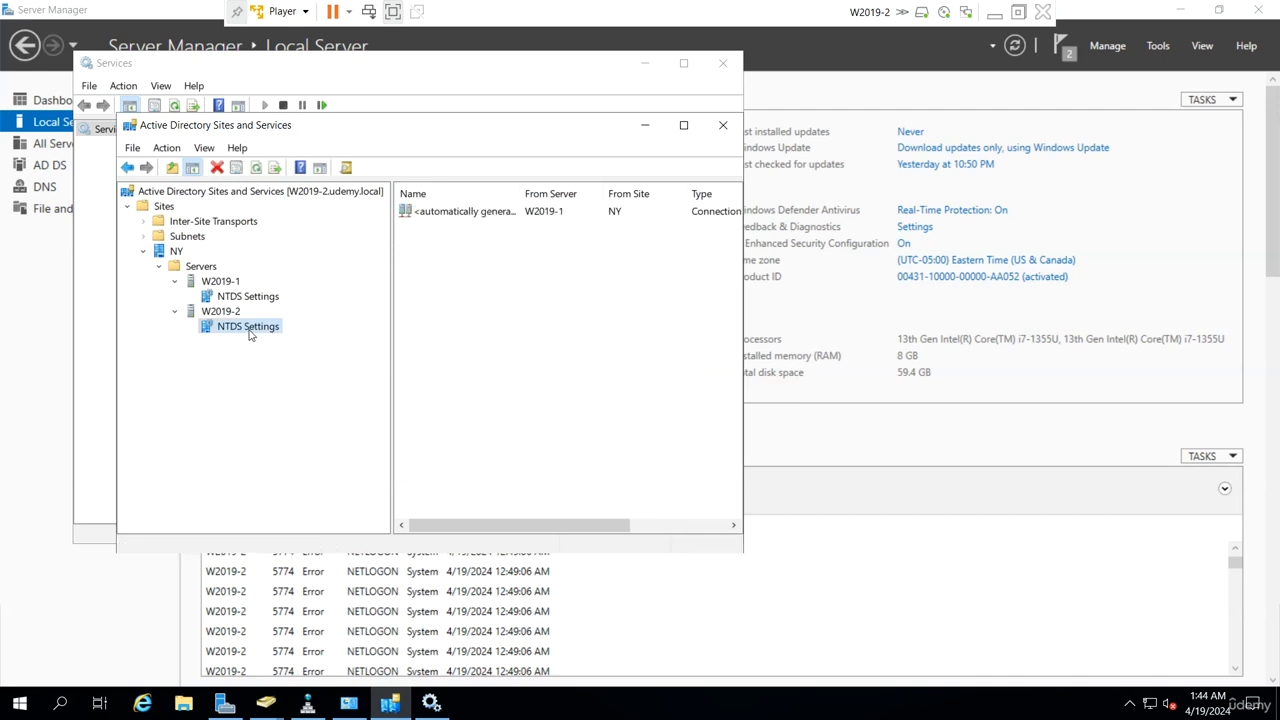
{"action": "left_click", "coordinate": [571, 212]}
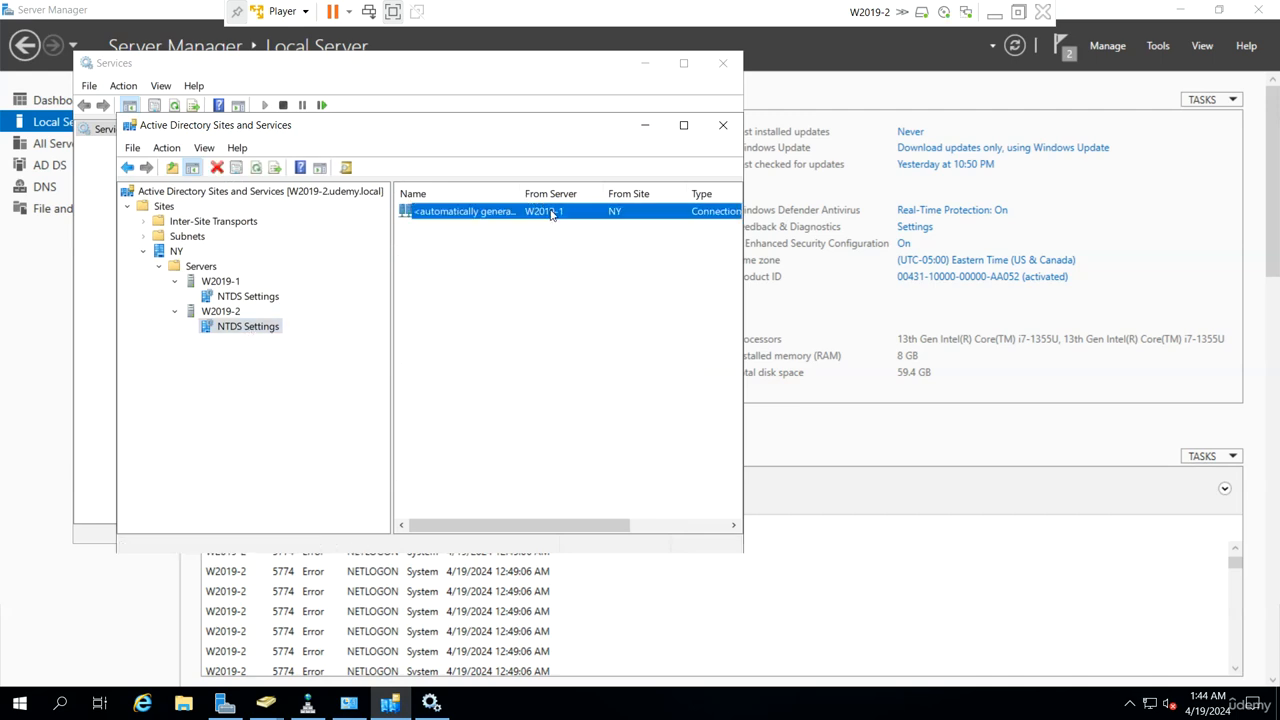
{"action": "right_click", "coordinate": [551, 214]}
{"action": "left_click", "coordinate": [608, 240]}
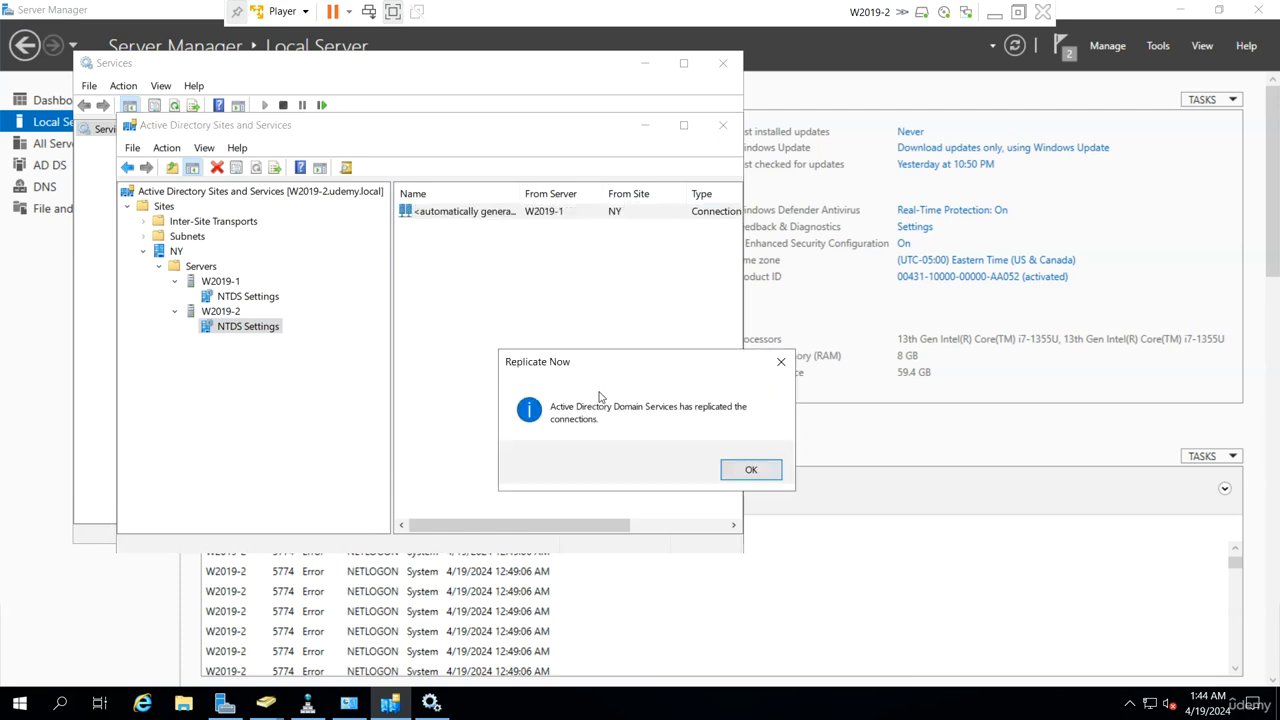
{"action": "left_click", "coordinate": [737, 471]}
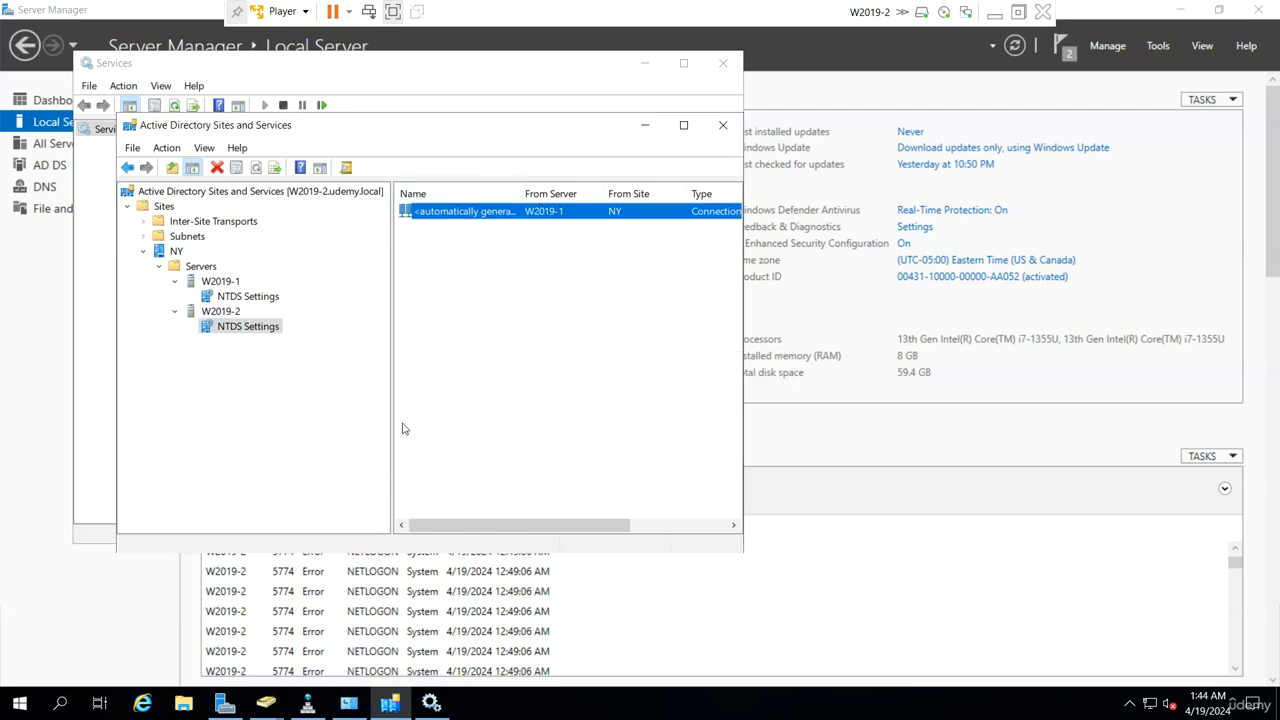
{"action": "left_click", "coordinate": [268, 704]}
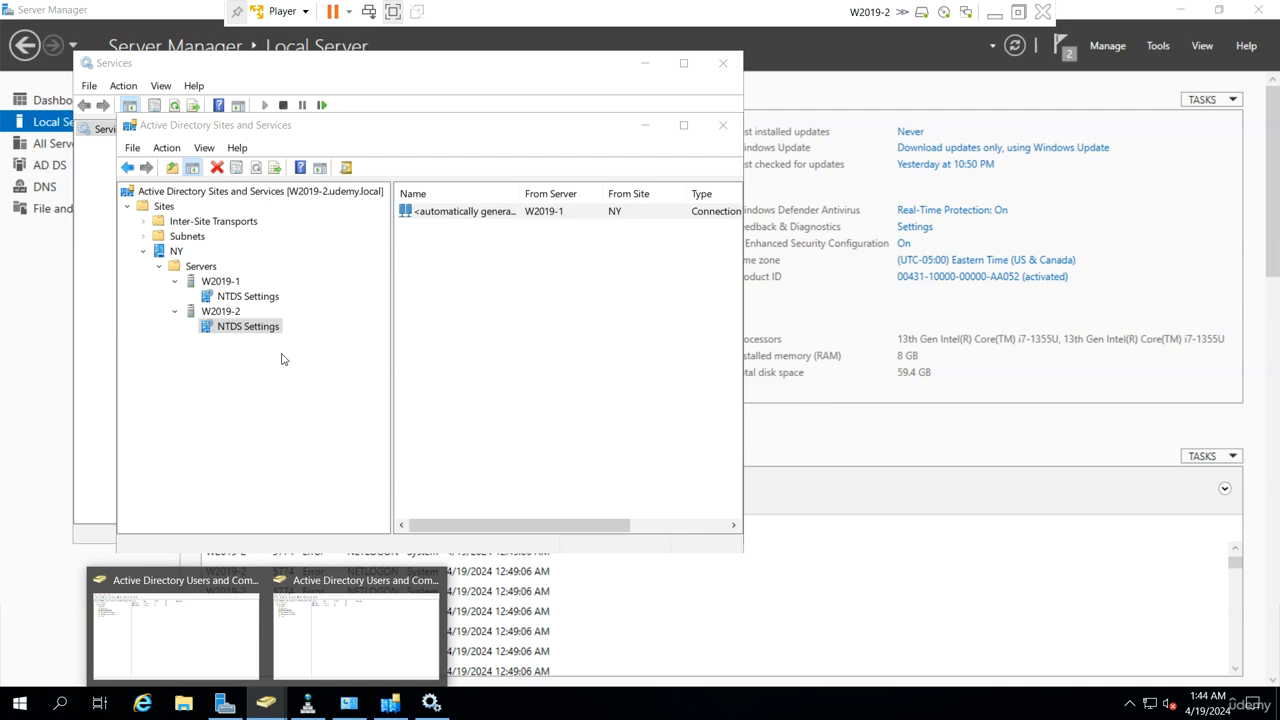
Step: Refresh udemy.local on W2019-2 so Test1 appears, open it, then minimize the VM
{"action": "left_click", "coordinate": [181, 658]}
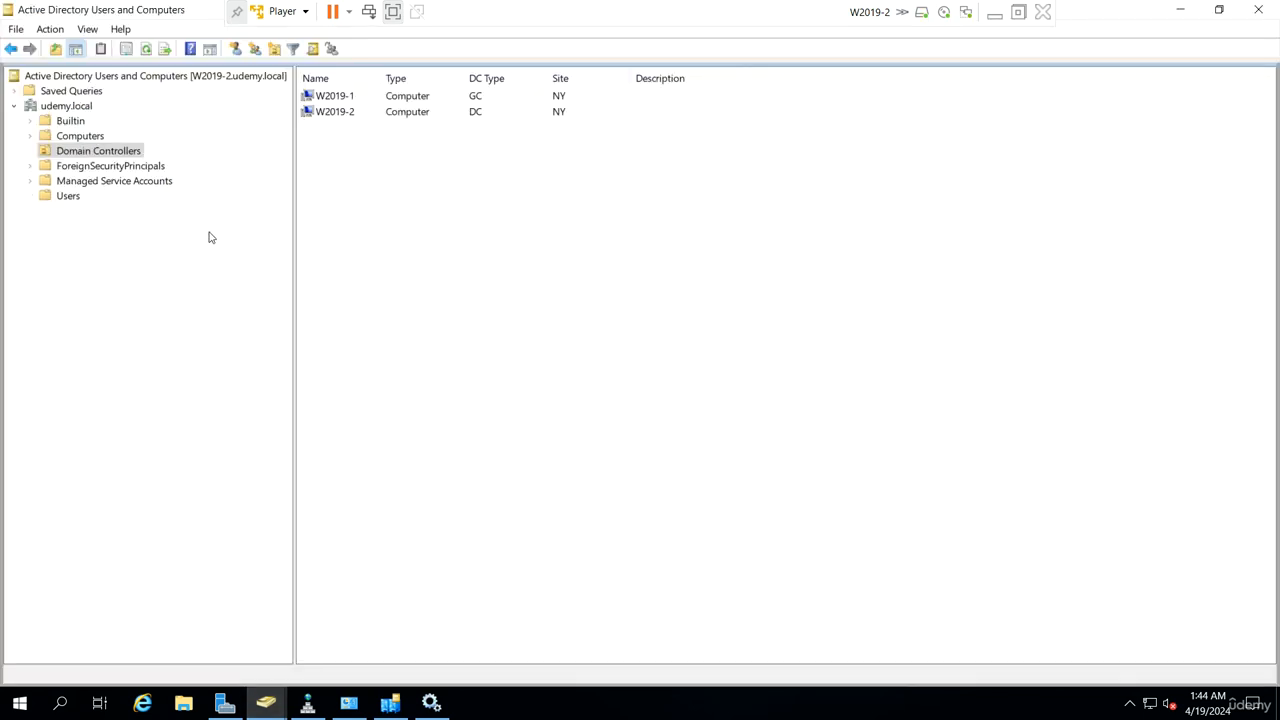
{"action": "left_click", "coordinate": [70, 106]}
{"action": "right_click", "coordinate": [82, 107]}
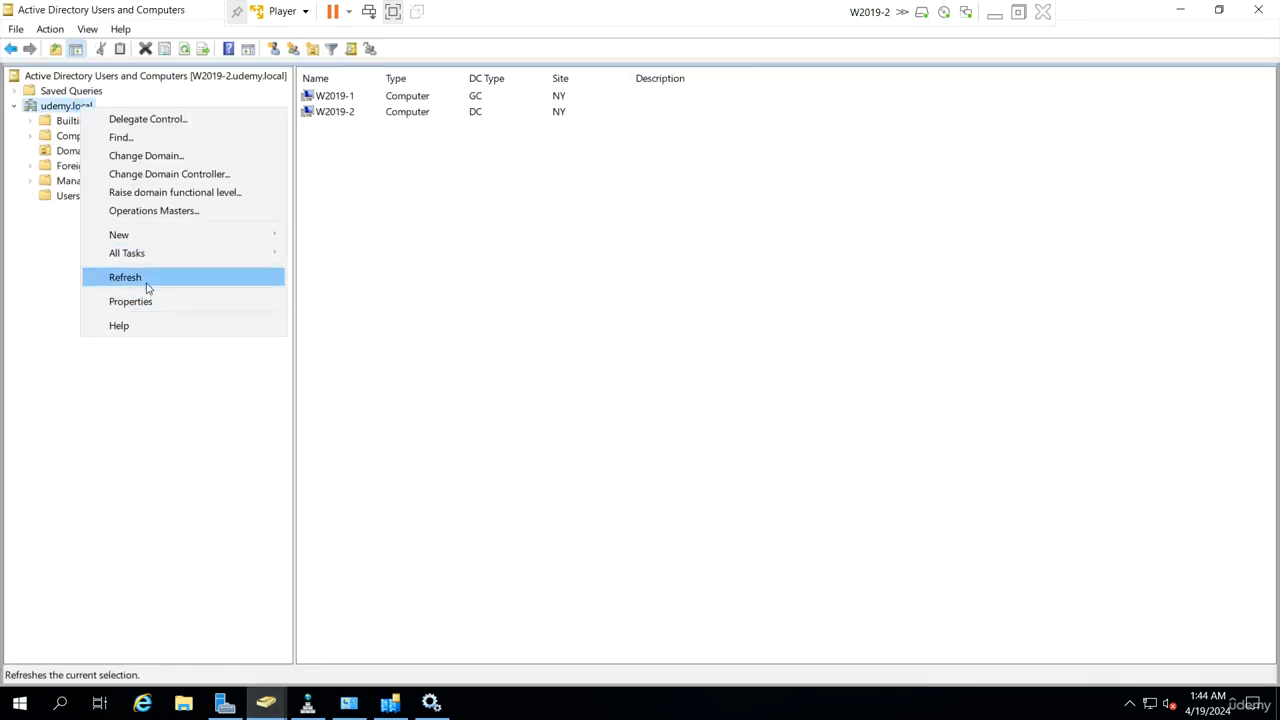
{"action": "left_click", "coordinate": [125, 277]}
{"action": "left_click", "coordinate": [68, 198]}
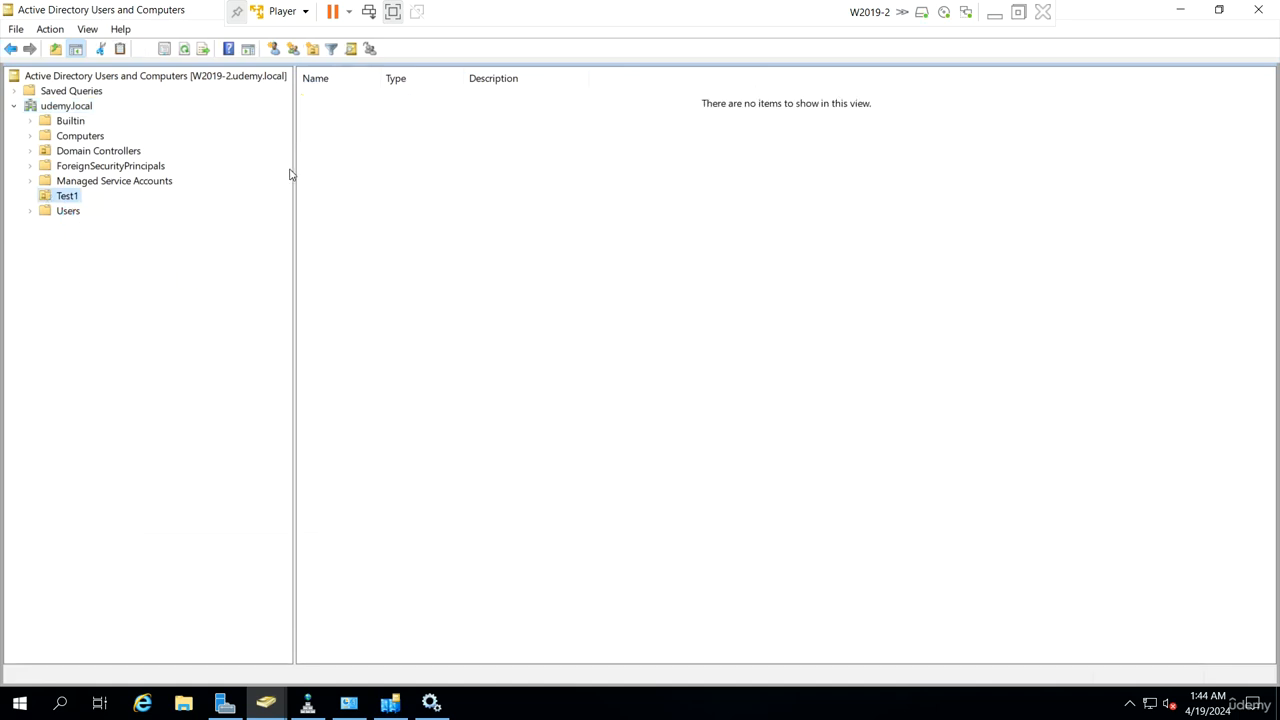
{"action": "left_click_drag", "start_coordinate": [292, 170], "coordinate": [313, 165]}
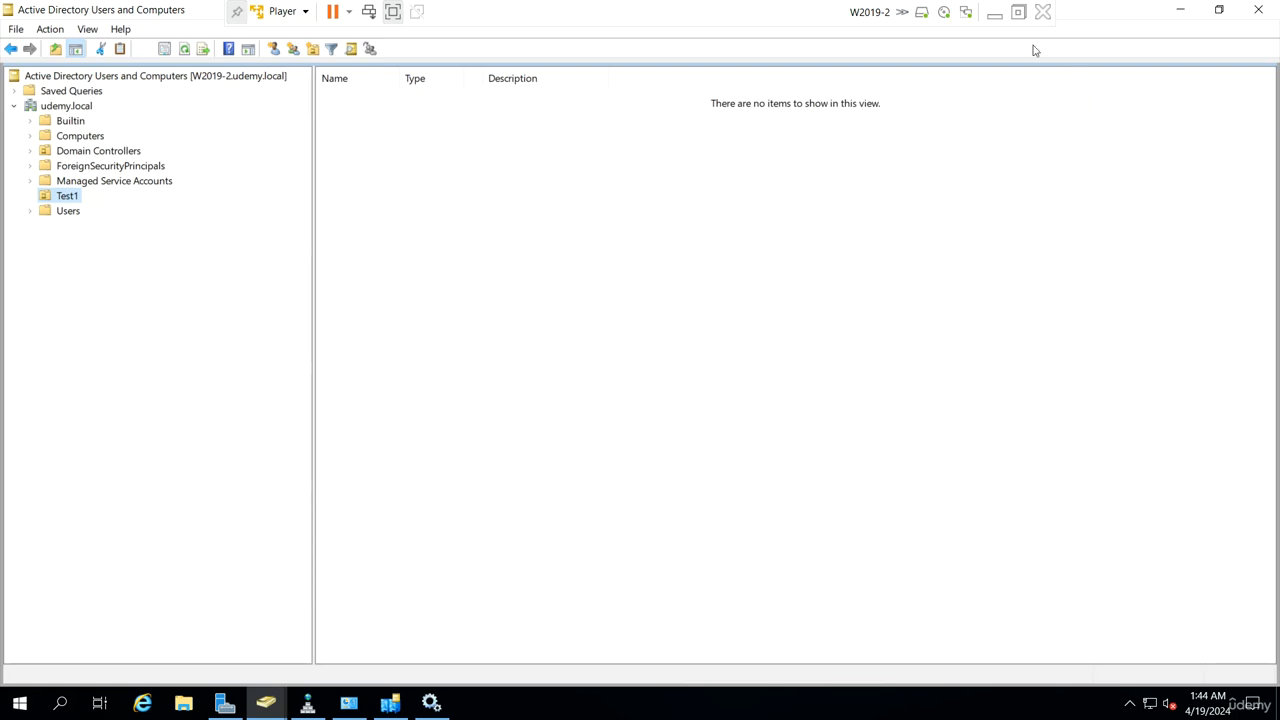
{"action": "left_click", "coordinate": [995, 15]}
Step: On W2019-1, open an administrator Command Prompt, change to C:\ and clear the screen
{"action": "mouse_move", "coordinate": [857, 700]}
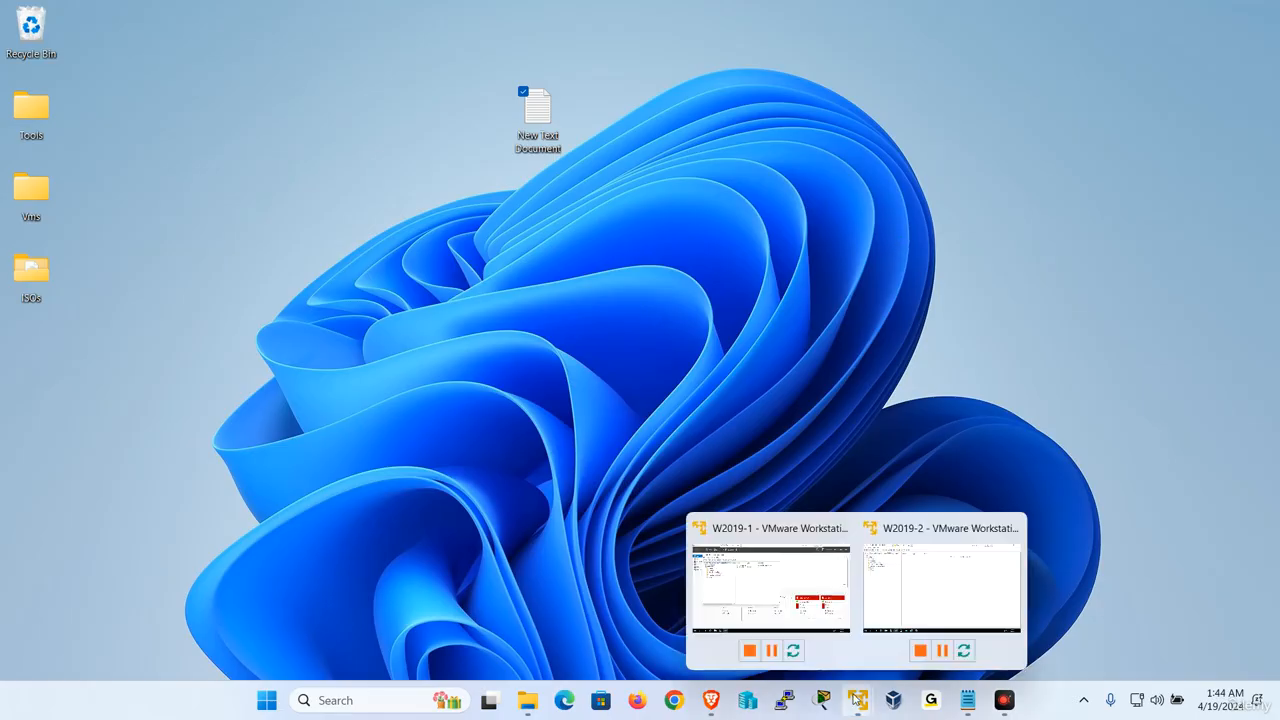
{"action": "left_click", "coordinate": [778, 542]}
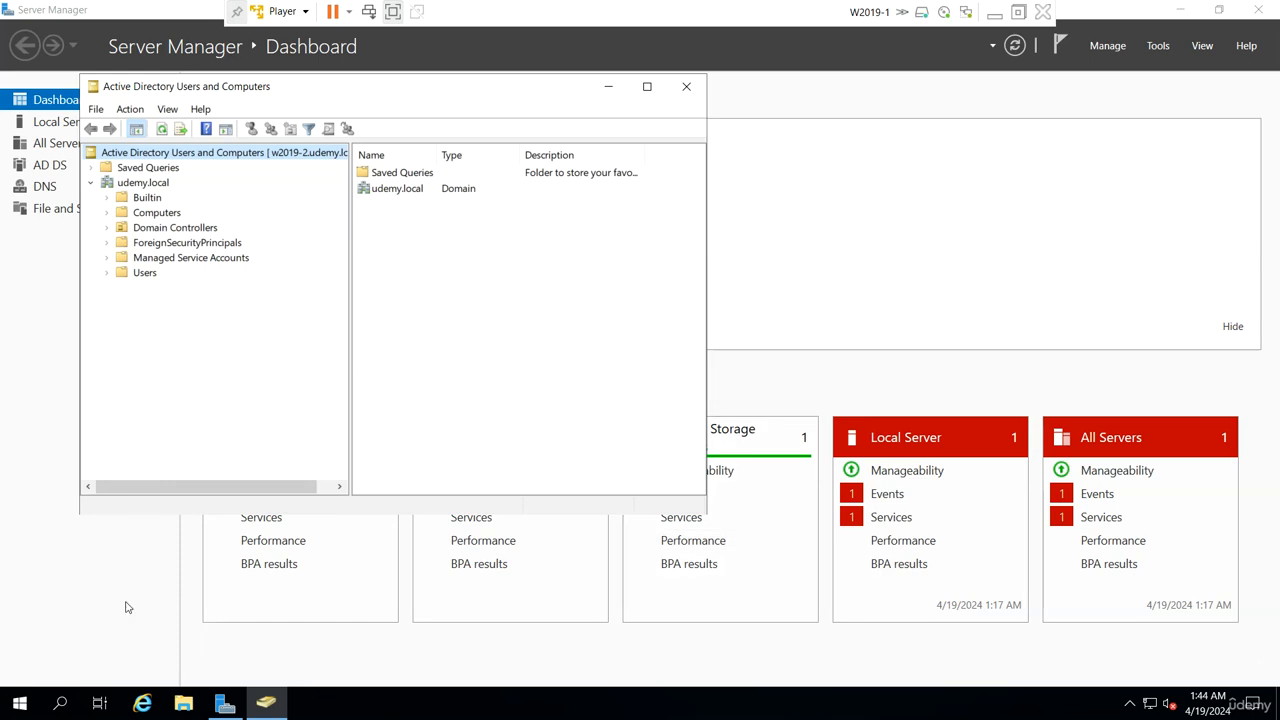
{"action": "right_click", "coordinate": [33, 699]}
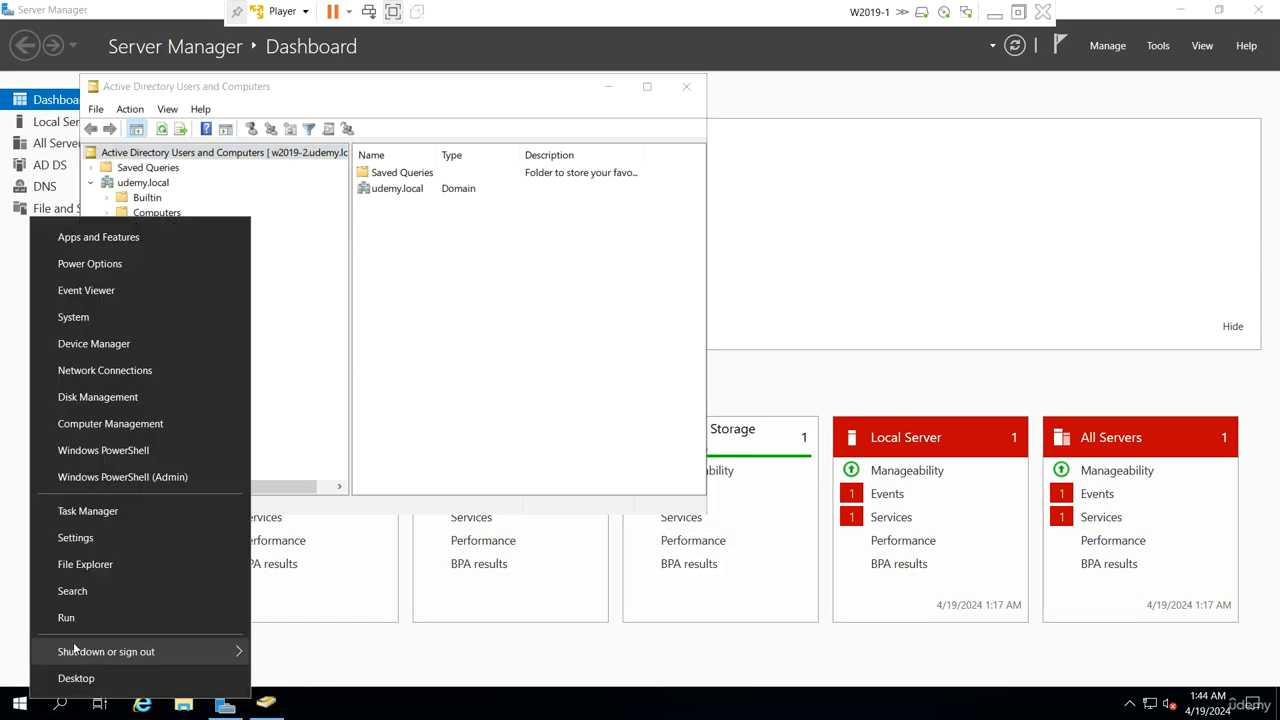
{"action": "left_click", "coordinate": [88, 619]}
{"action": "key", "text": "Return"}
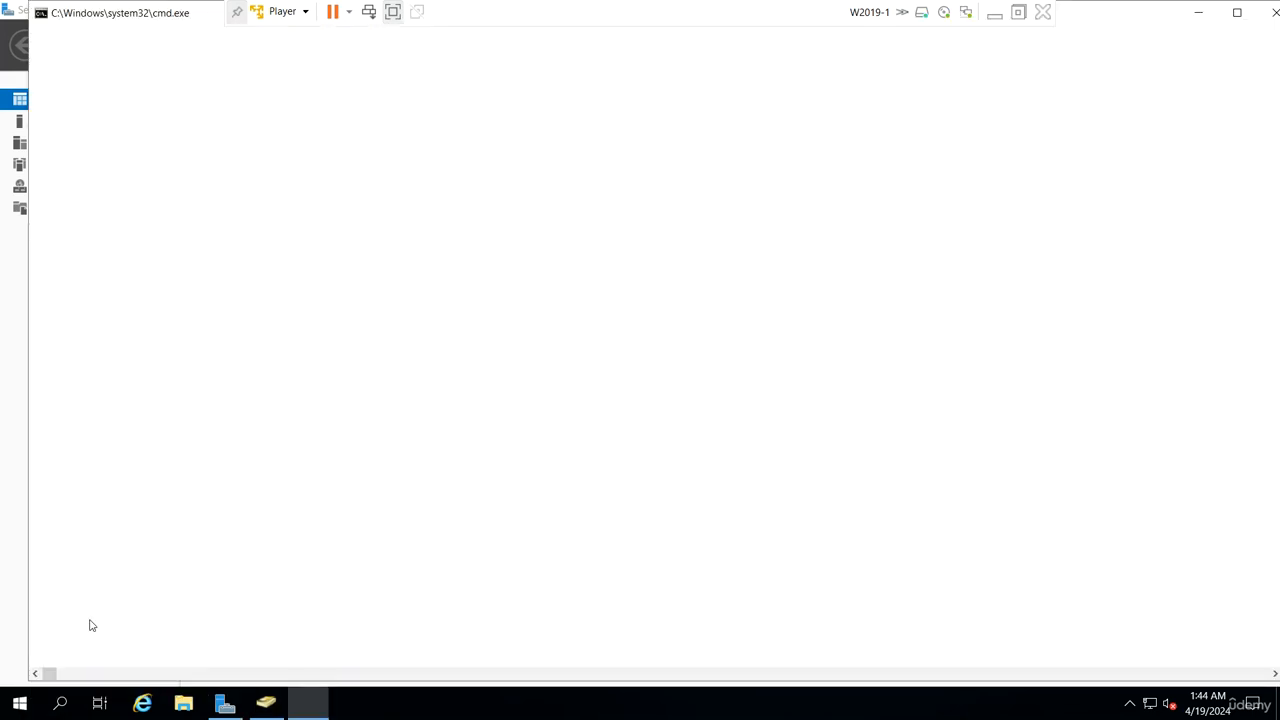
{"action": "type", "text": "cd\\"}
{"action": "key", "text": "Return"}
{"action": "type", "text": "cls"}
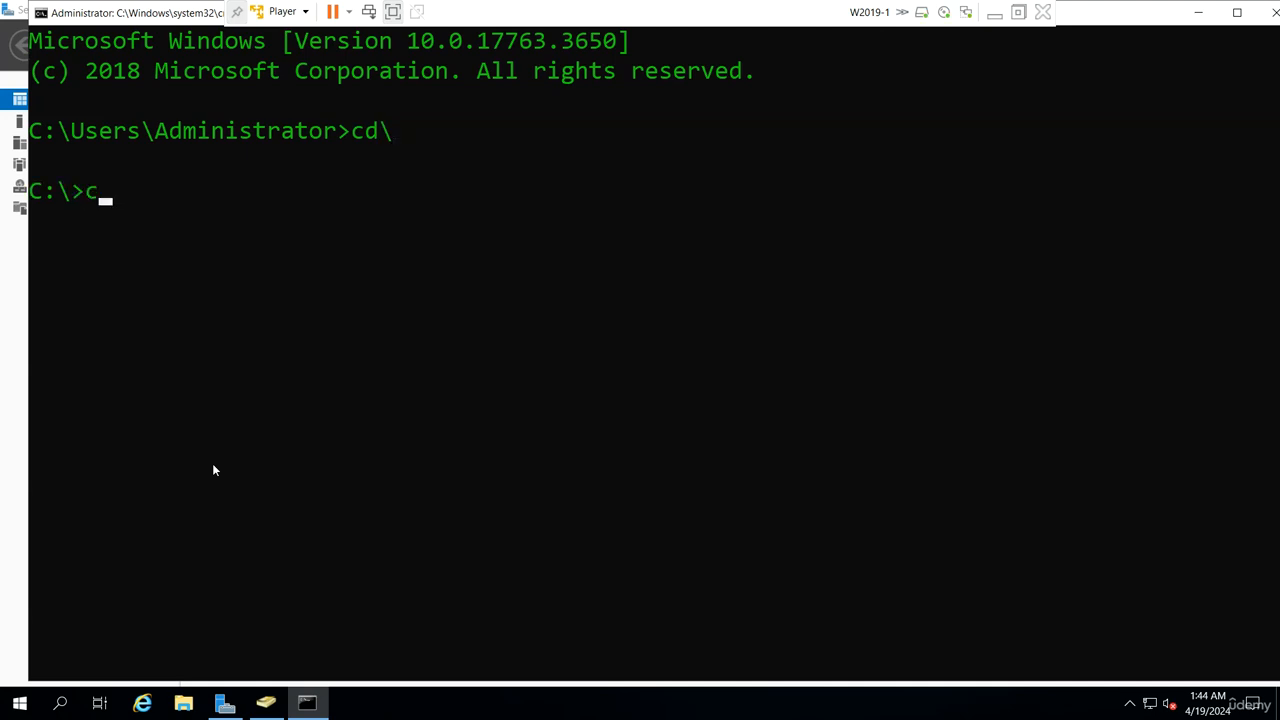
{"action": "key", "text": "Return"}
Step: Run repadmin /? and scroll through the list of supported commands
{"action": "type", "text": "repa"}
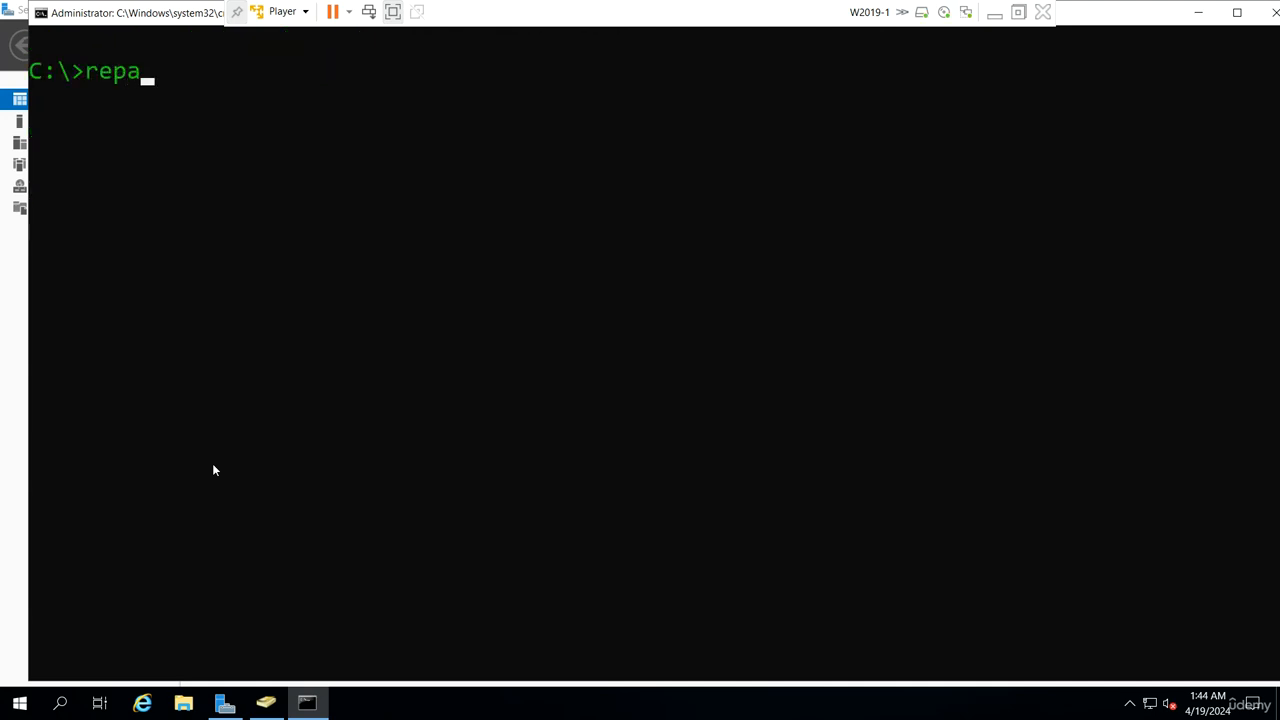
{"action": "type", "text": "dmin /?"}
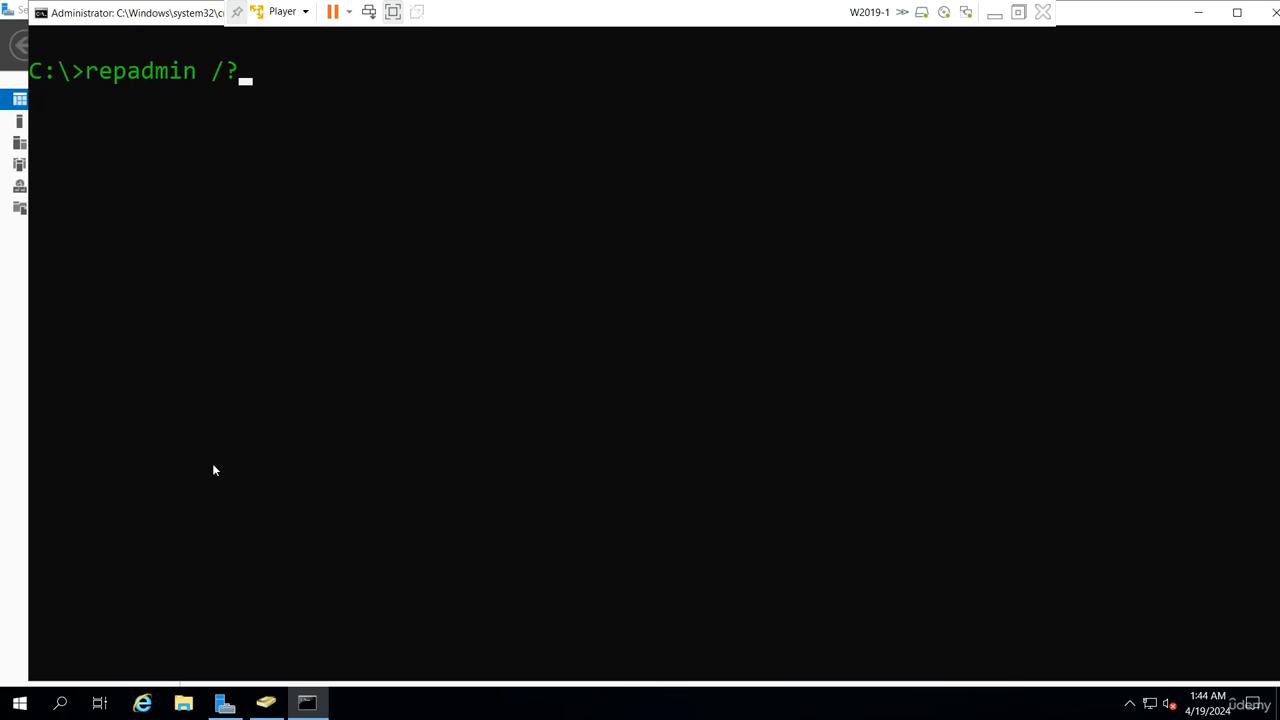
{"action": "key", "text": "Return"}
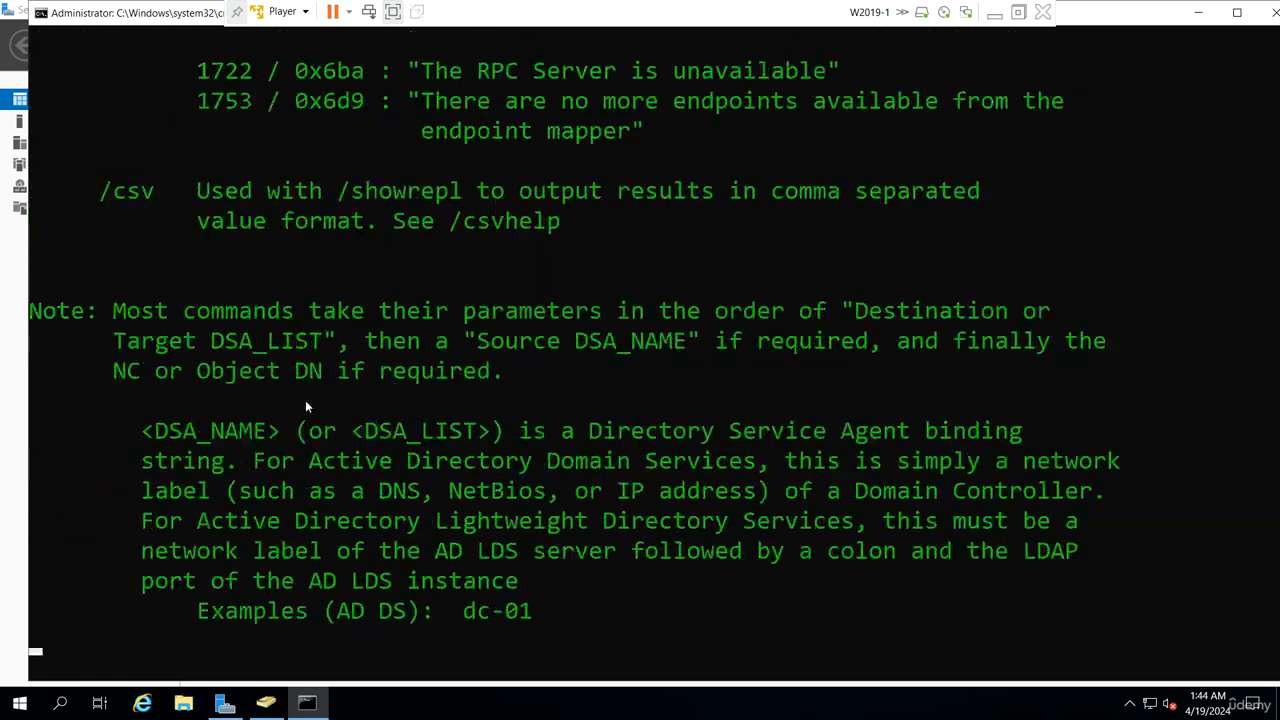
{"action": "scroll", "coordinate": [332, 369], "scroll_direction": "up", "scroll_amount": 7}
{"action": "scroll", "coordinate": [332, 372], "scroll_direction": "up", "scroll_amount": 15}
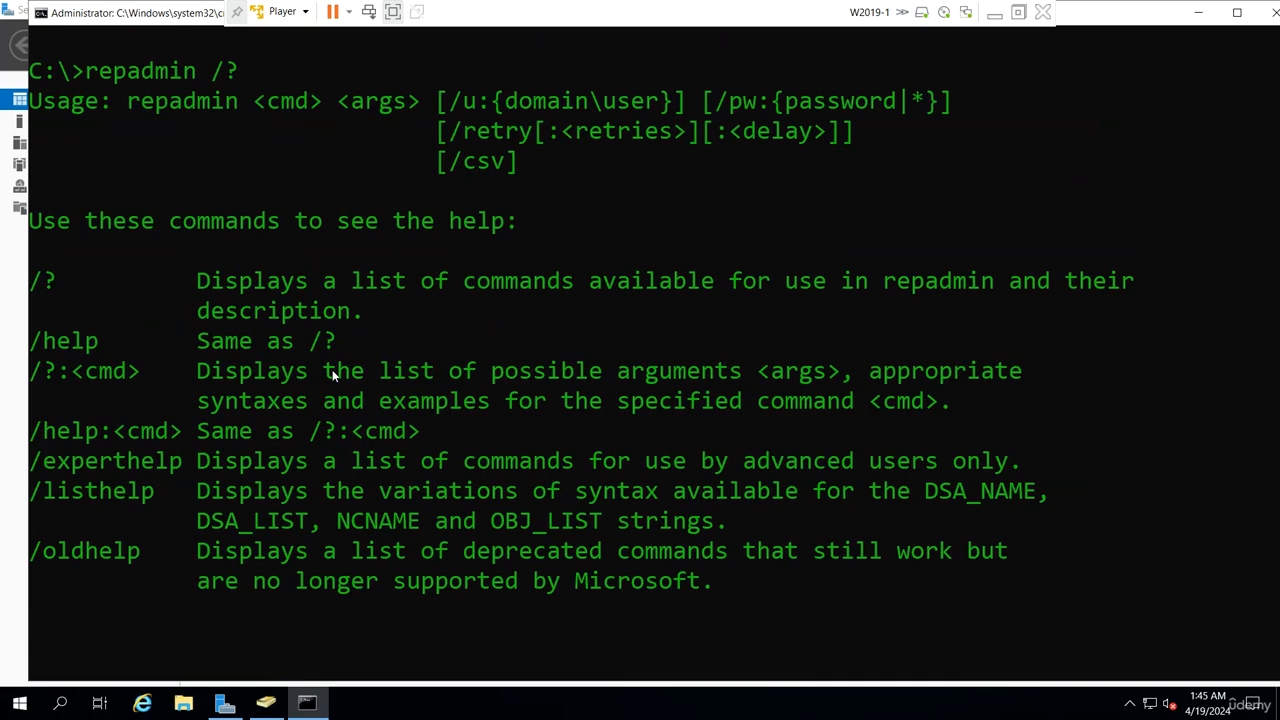
{"action": "scroll", "coordinate": [332, 374], "scroll_direction": "down", "scroll_amount": 5}
{"action": "scroll", "coordinate": [333, 374], "scroll_direction": "down", "scroll_amount": 1}
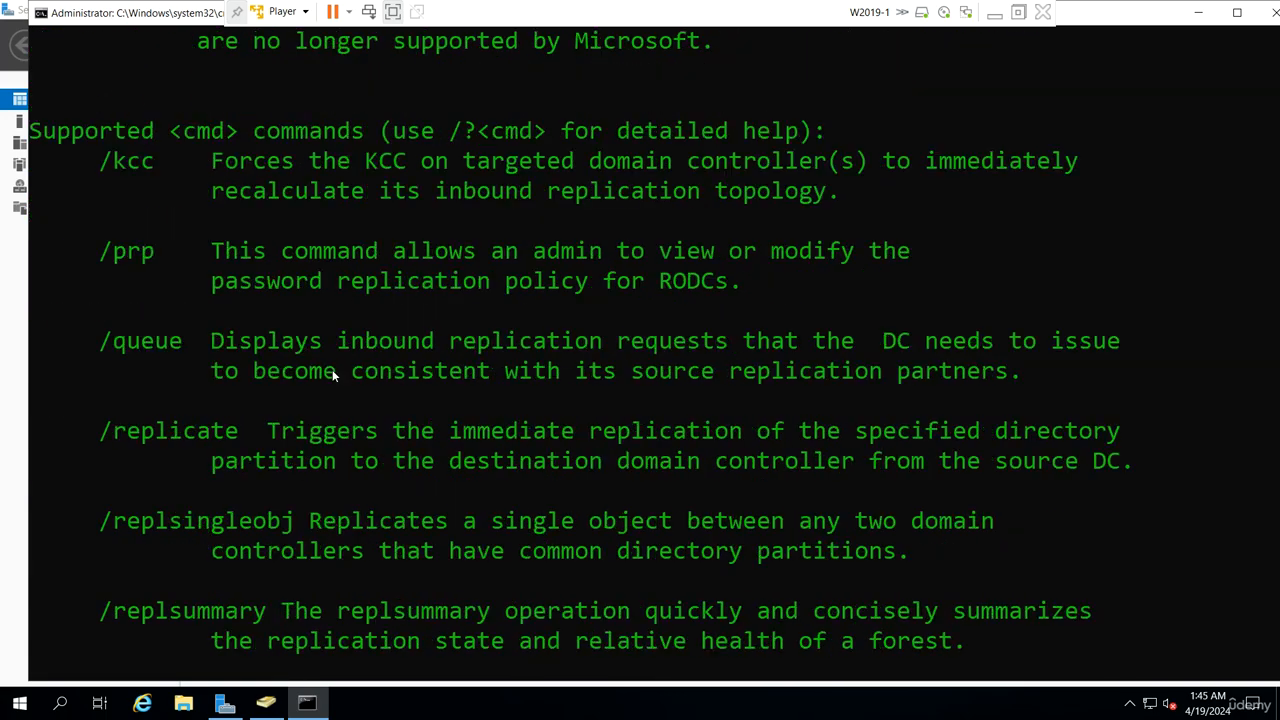
{"action": "scroll", "coordinate": [153, 201], "scroll_direction": "down", "scroll_amount": 20}
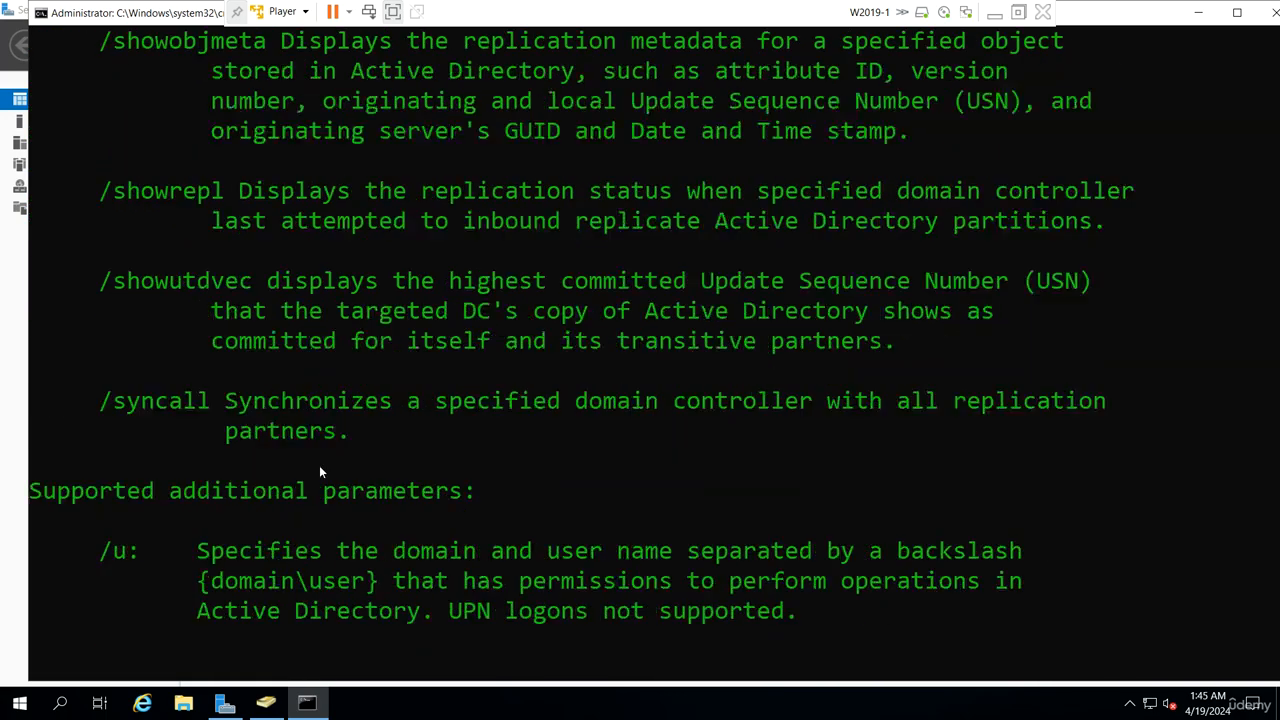
{"action": "scroll", "coordinate": [320, 472], "scroll_direction": "down", "scroll_amount": 6}
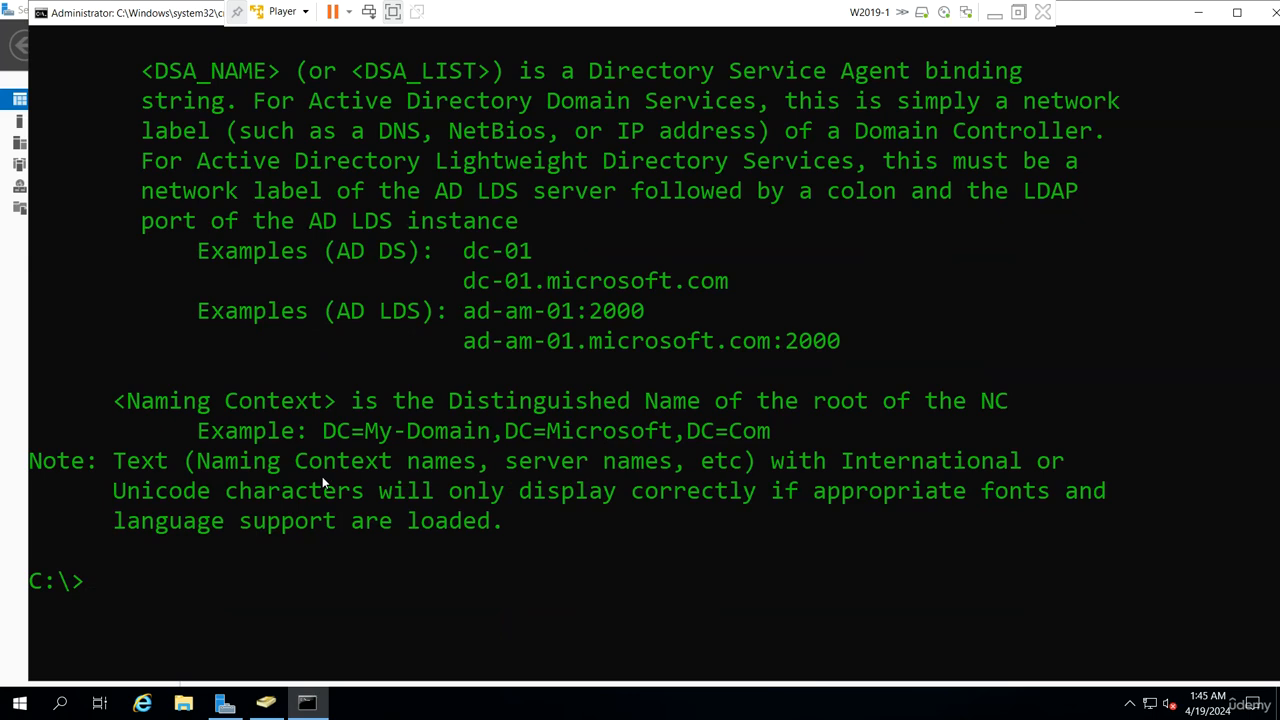
Step: Run repadmin /syncall until 'SyncAll terminated with no errors', then minimize W2019-1
{"action": "type", "text": "repadm"}
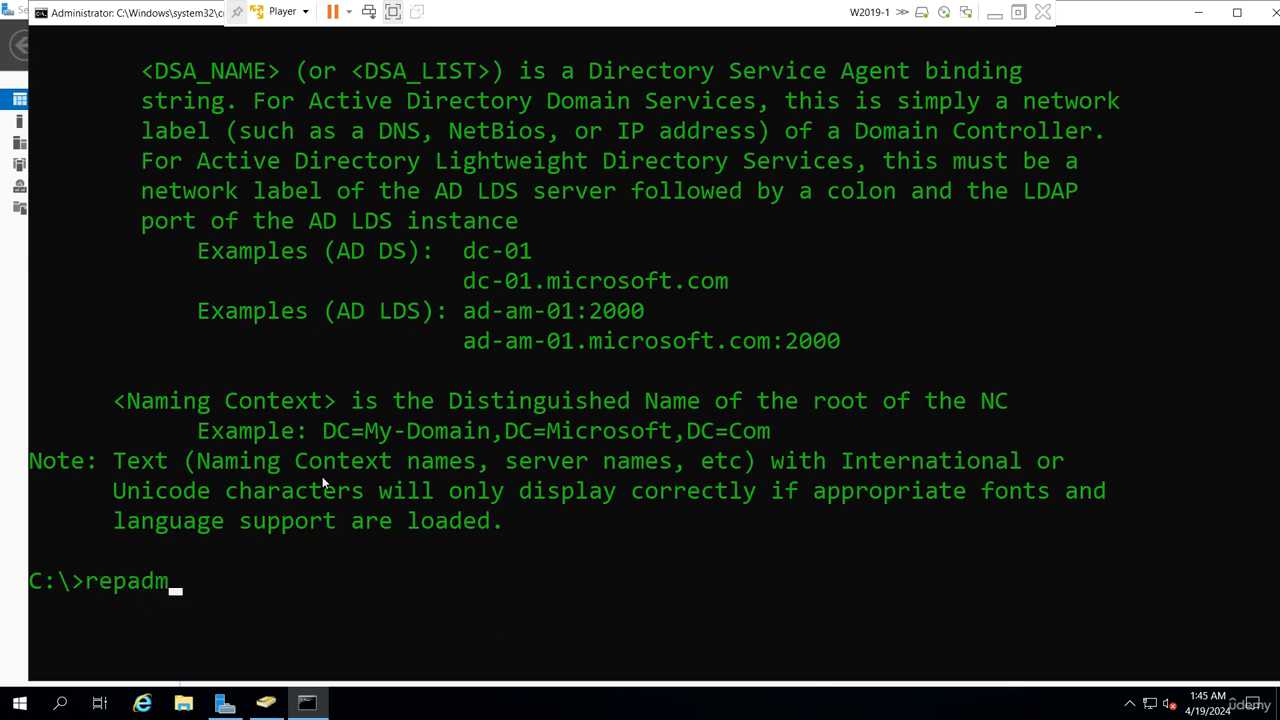
{"action": "type", "text": "in /syncall"}
{"action": "key", "text": "Return"}
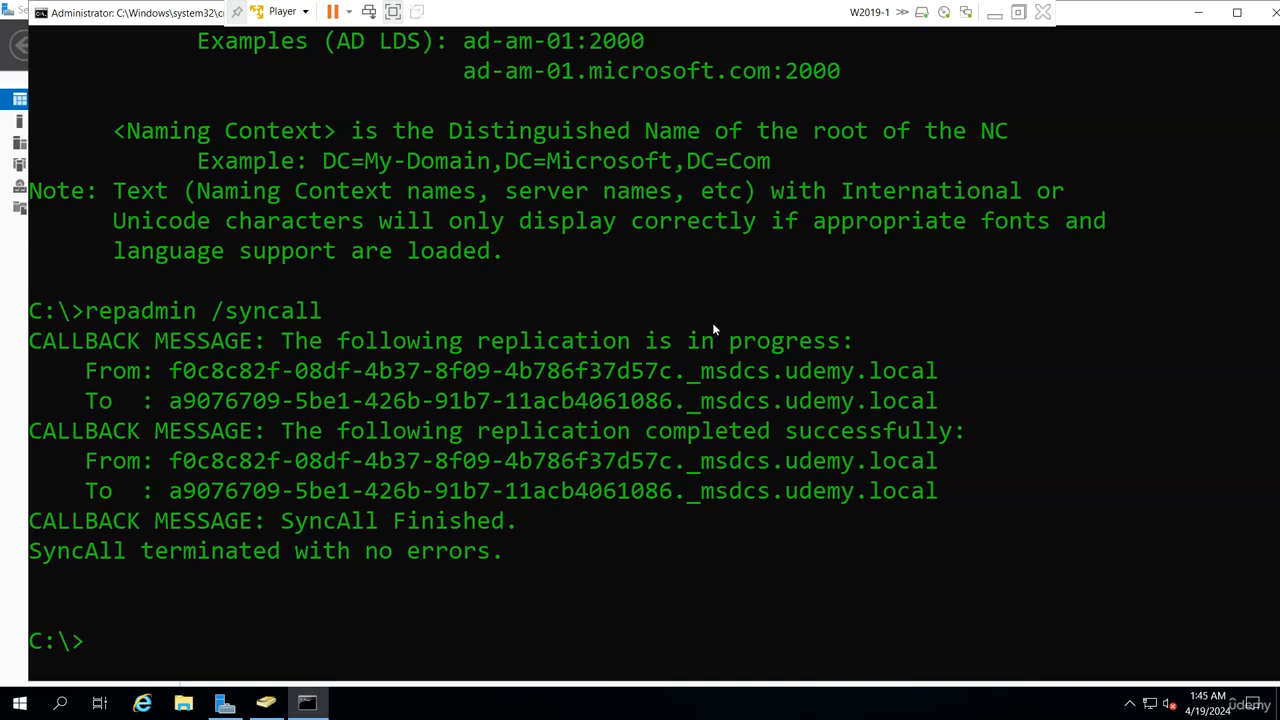
{"action": "left_click", "coordinate": [995, 13]}
Step: On W2019-2, open Active Directory Domain Services properties in Services and highlight its service name NTDS
{"action": "mouse_move", "coordinate": [859, 712]}
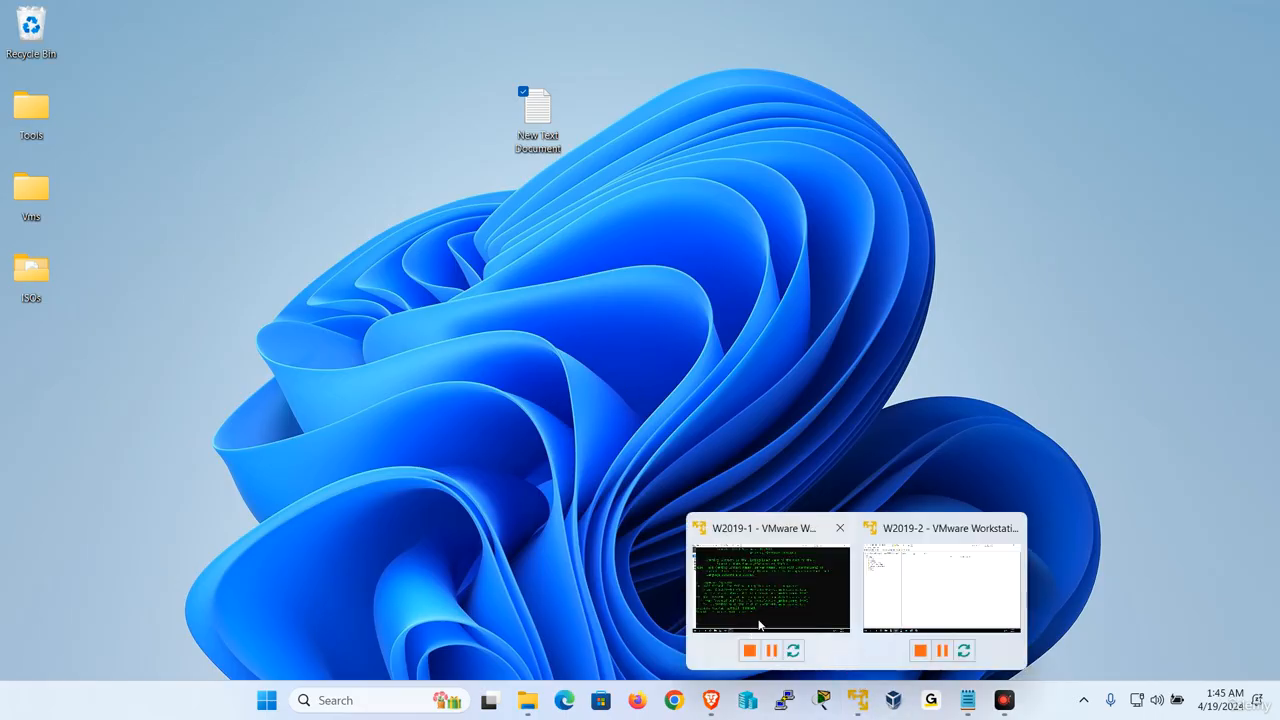
{"action": "left_click", "coordinate": [933, 587]}
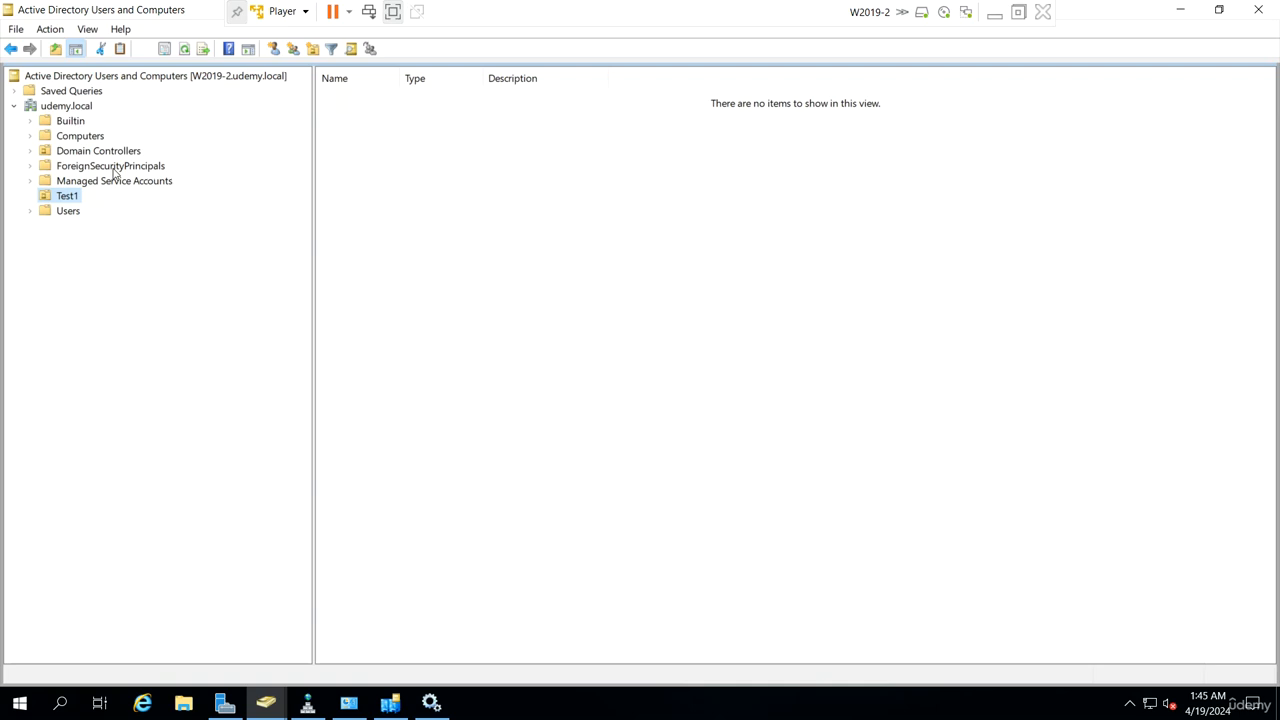
{"action": "left_click", "coordinate": [431, 703]}
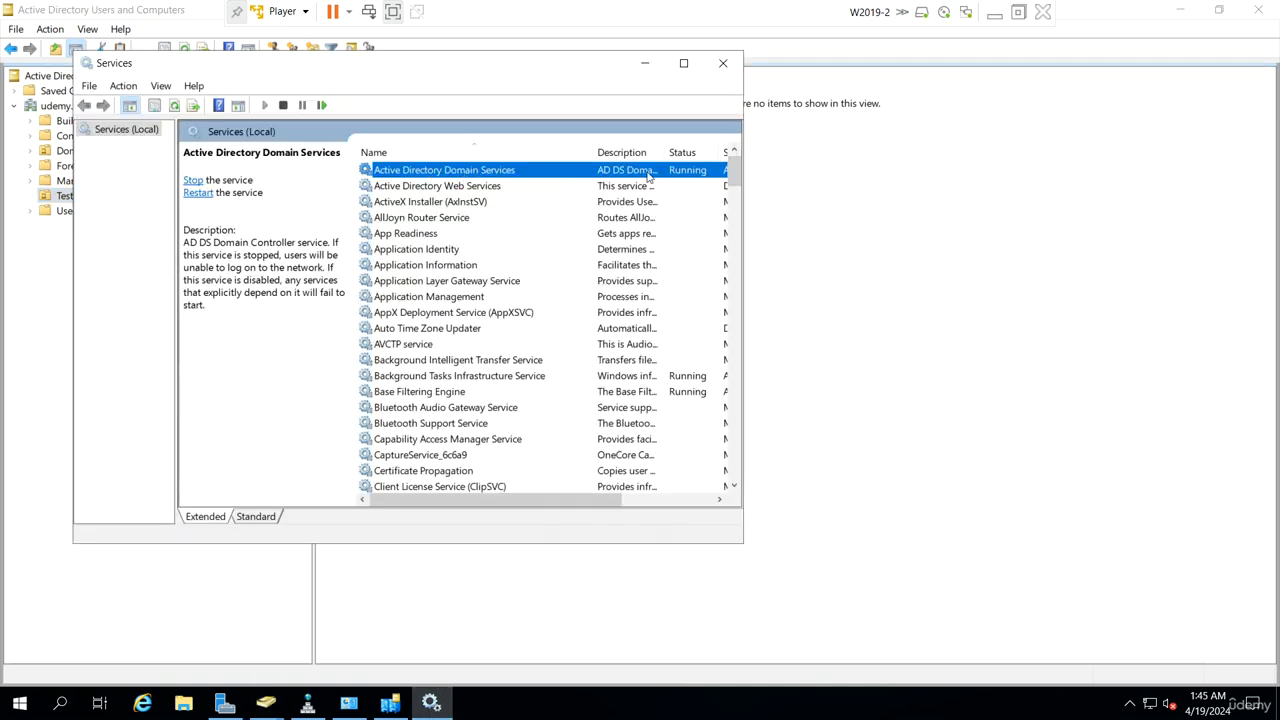
{"action": "double_click", "coordinate": [575, 171]}
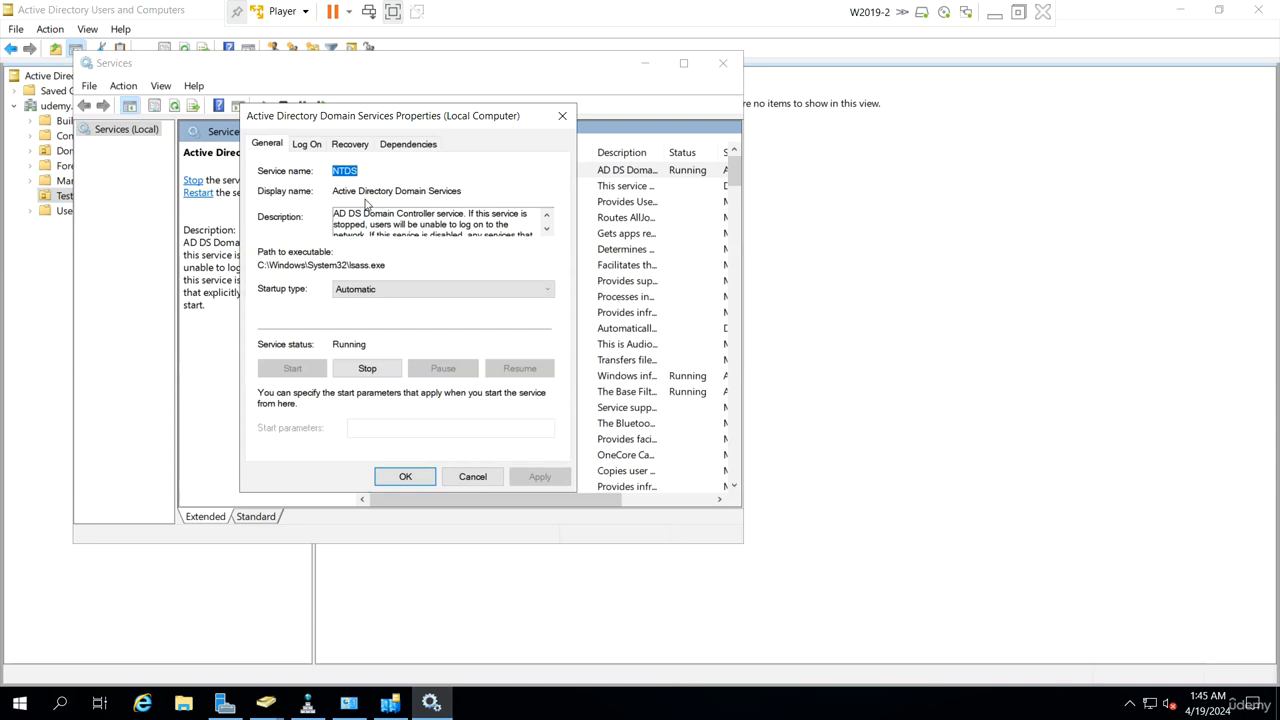
{"action": "left_click_drag", "start_coordinate": [338, 171], "coordinate": [360, 171]}
{"action": "right_click", "coordinate": [8, 711]}
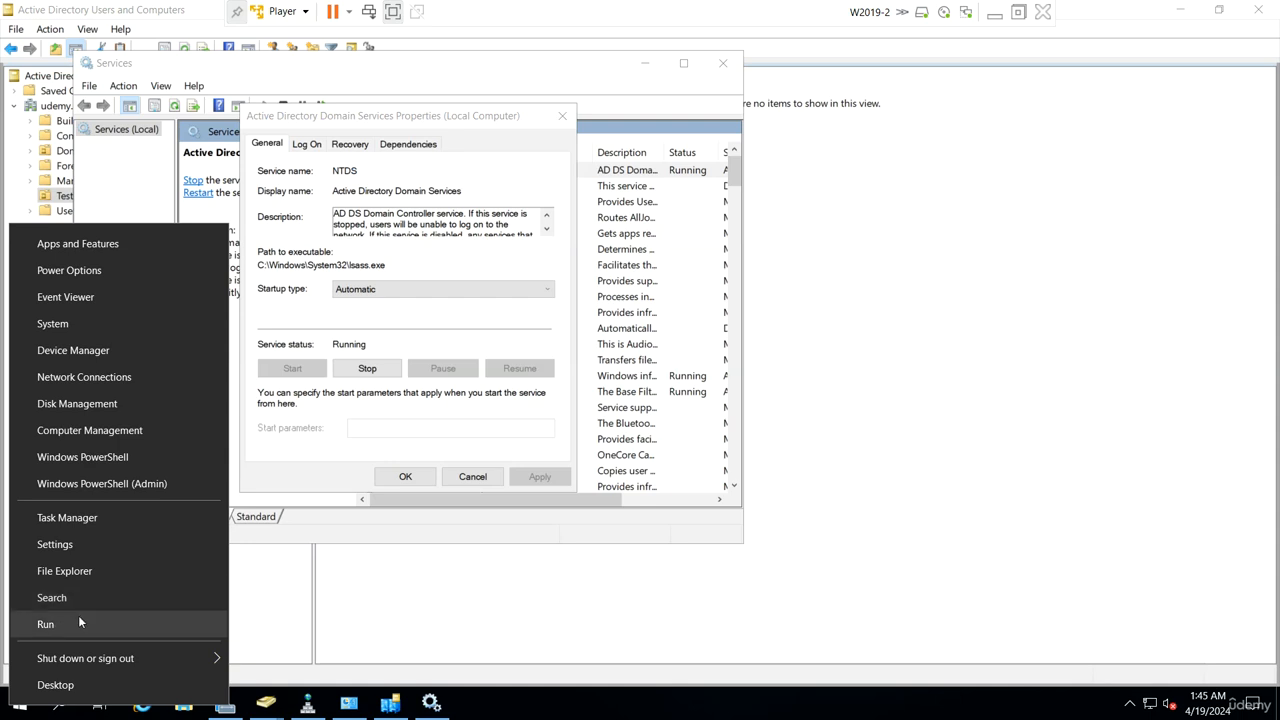
Step: Launch an administrator Command Prompt via Run with cmd
{"action": "left_click", "coordinate": [78, 617]}
{"action": "type", "text": "cmd"}
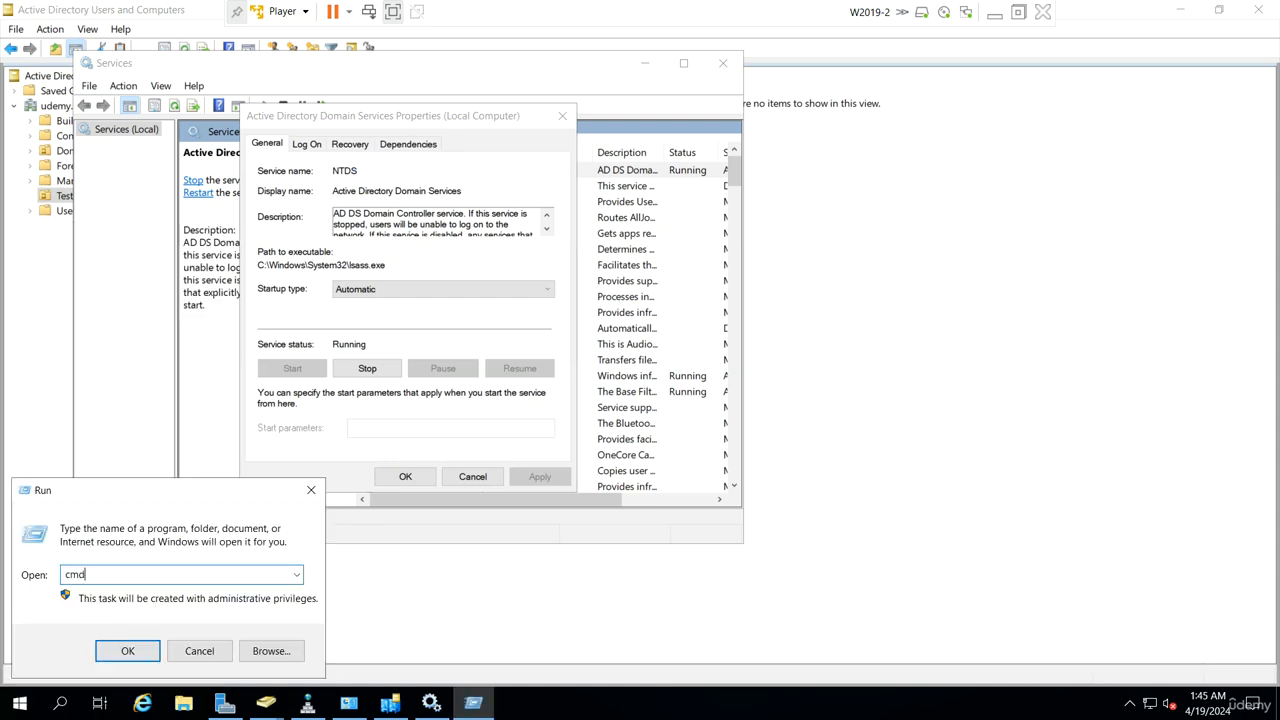
{"action": "key", "text": "Return"}
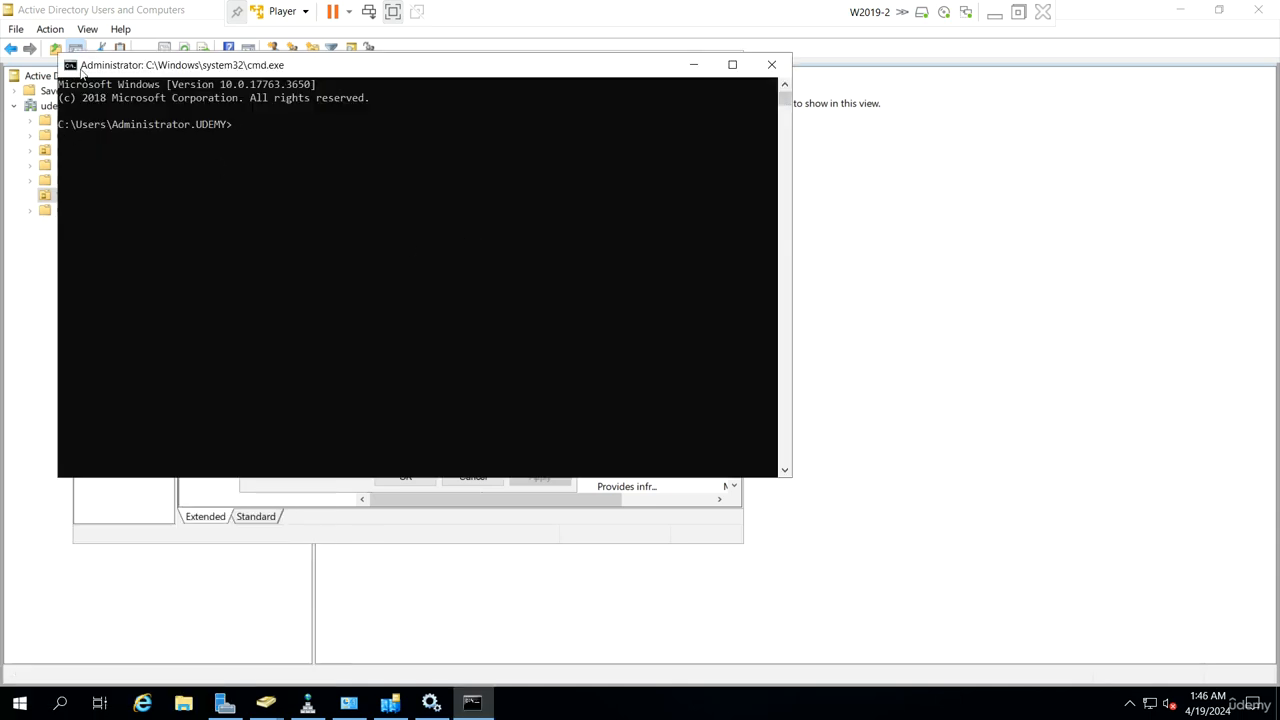
Step: Set the console's screen text to green and its font size to about 24
{"action": "left_click", "coordinate": [70, 66]}
{"action": "left_click", "coordinate": [125, 219]}
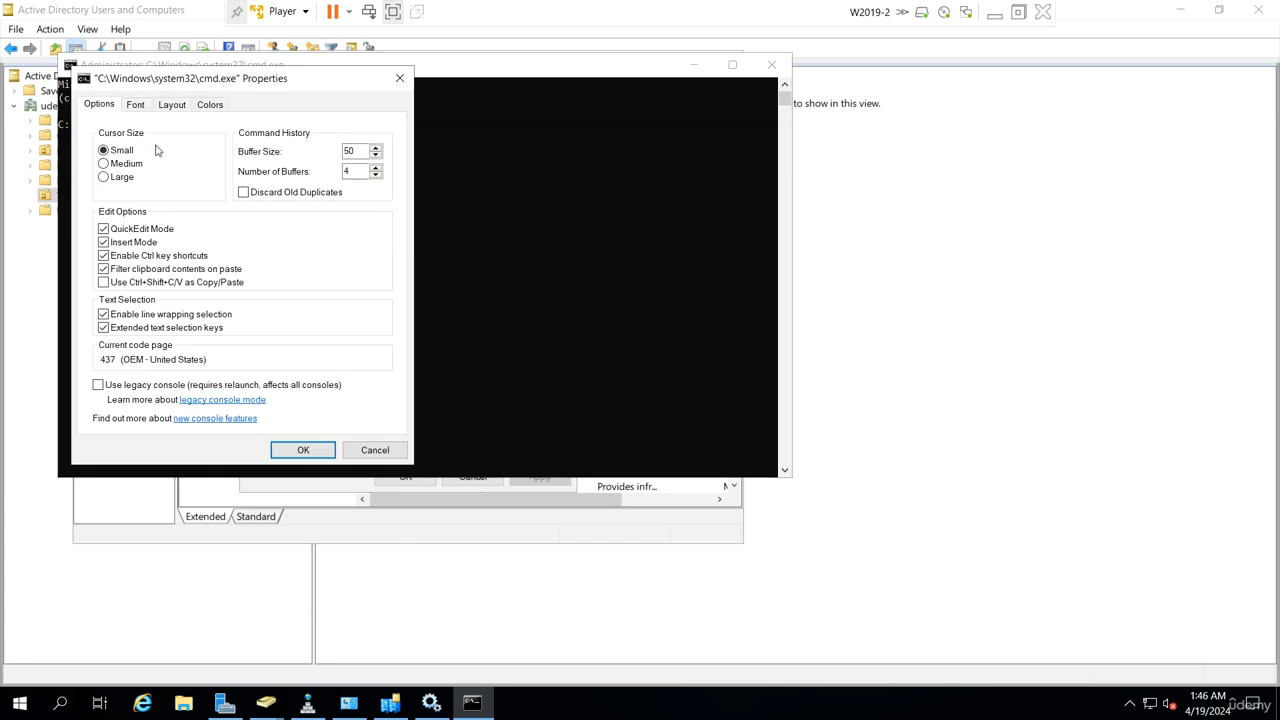
{"action": "left_click", "coordinate": [209, 104]}
{"action": "left_click", "coordinate": [116, 137]}
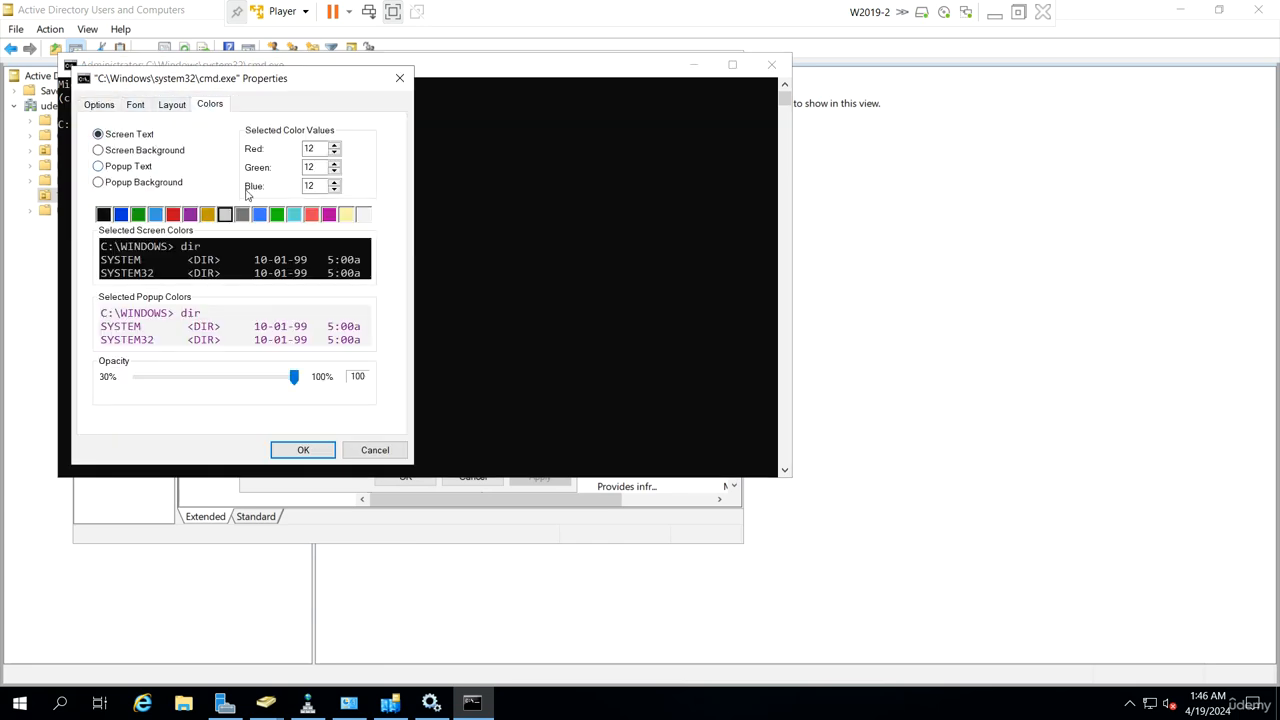
{"action": "left_click", "coordinate": [277, 214]}
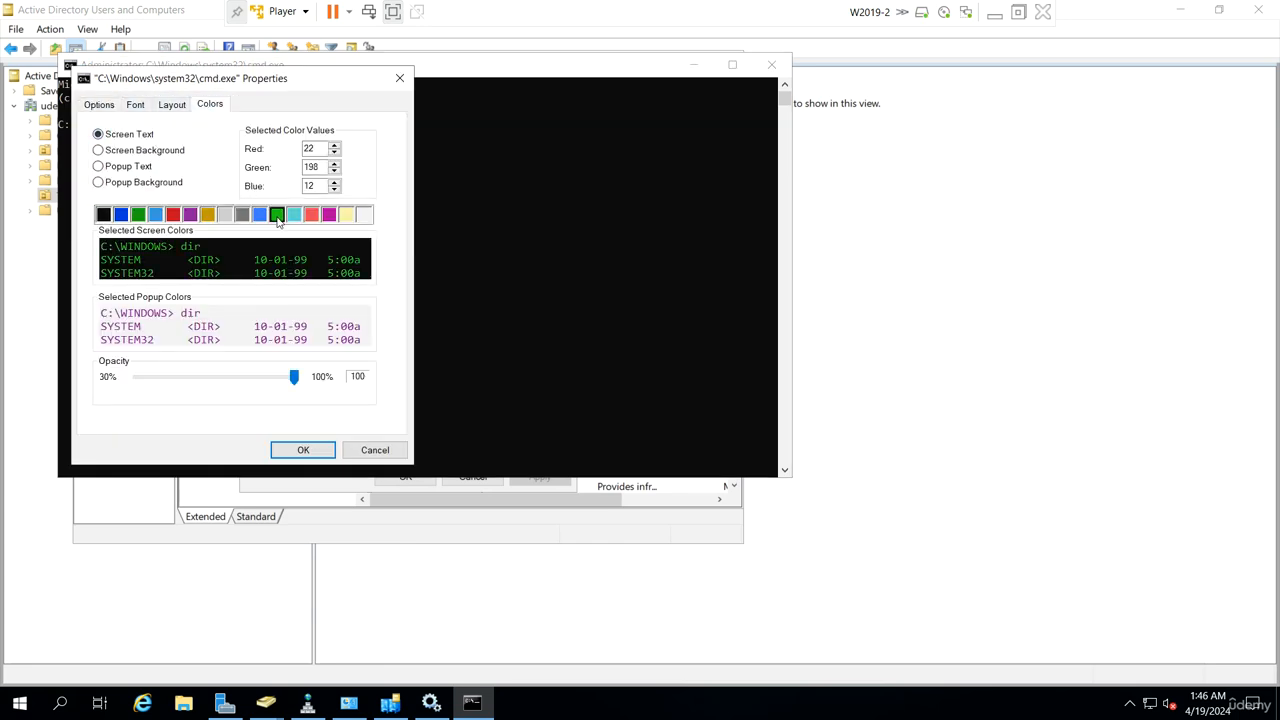
{"action": "left_click", "coordinate": [133, 105]}
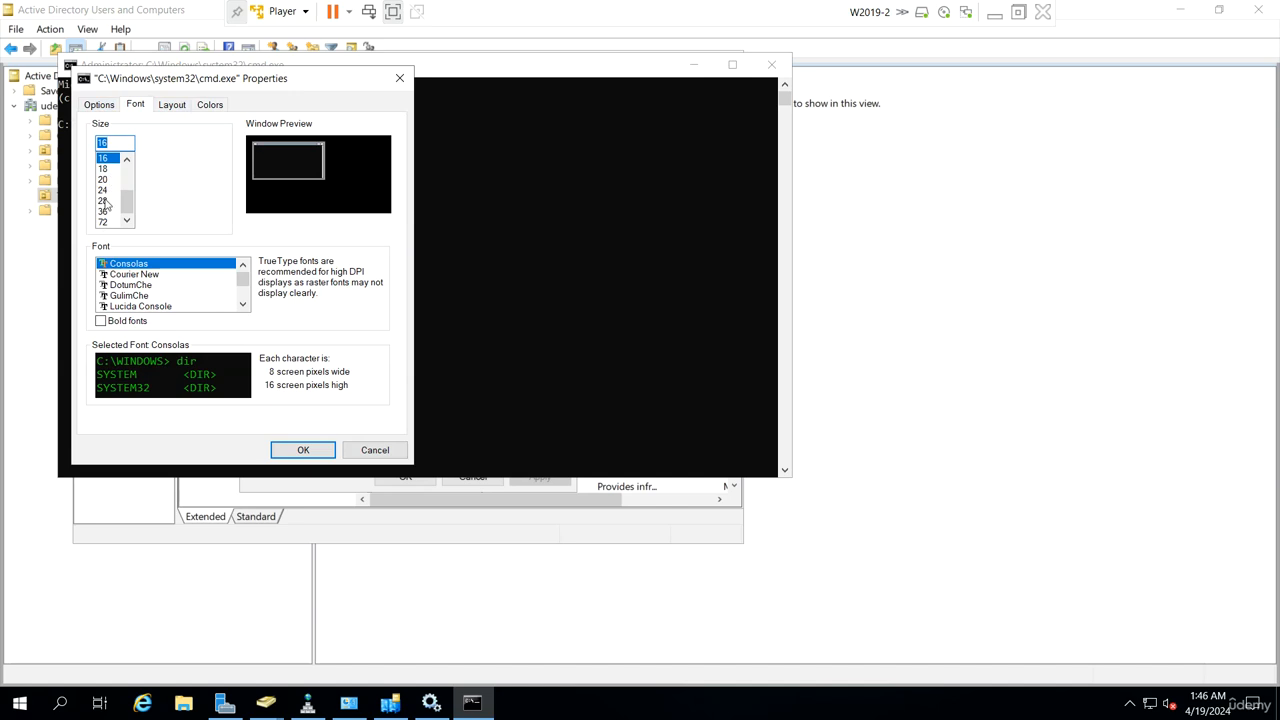
{"action": "left_click", "coordinate": [104, 190]}
{"action": "left_click", "coordinate": [303, 450]}
{"action": "left_click", "coordinate": [404, 352]}
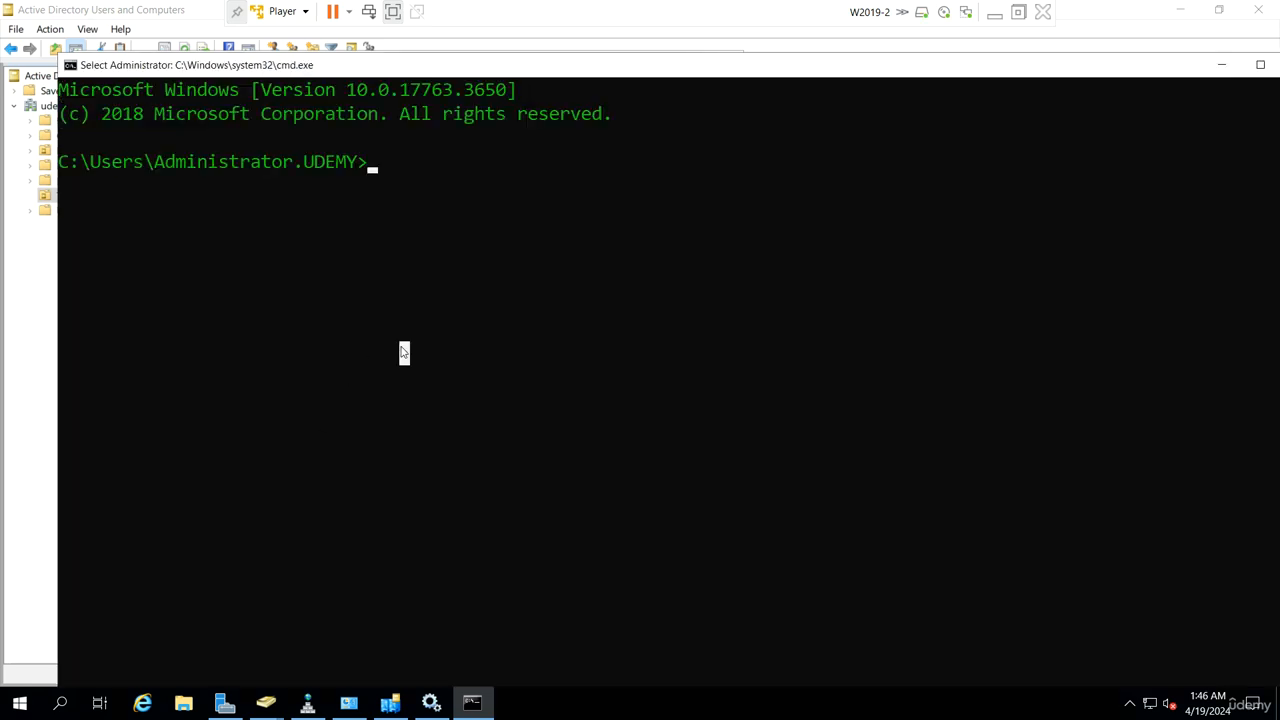
Step: Stop NTDS and its dependent services with net stop ntds (confirm y), then restart with net start ntds
{"action": "type", "text": "net st"}
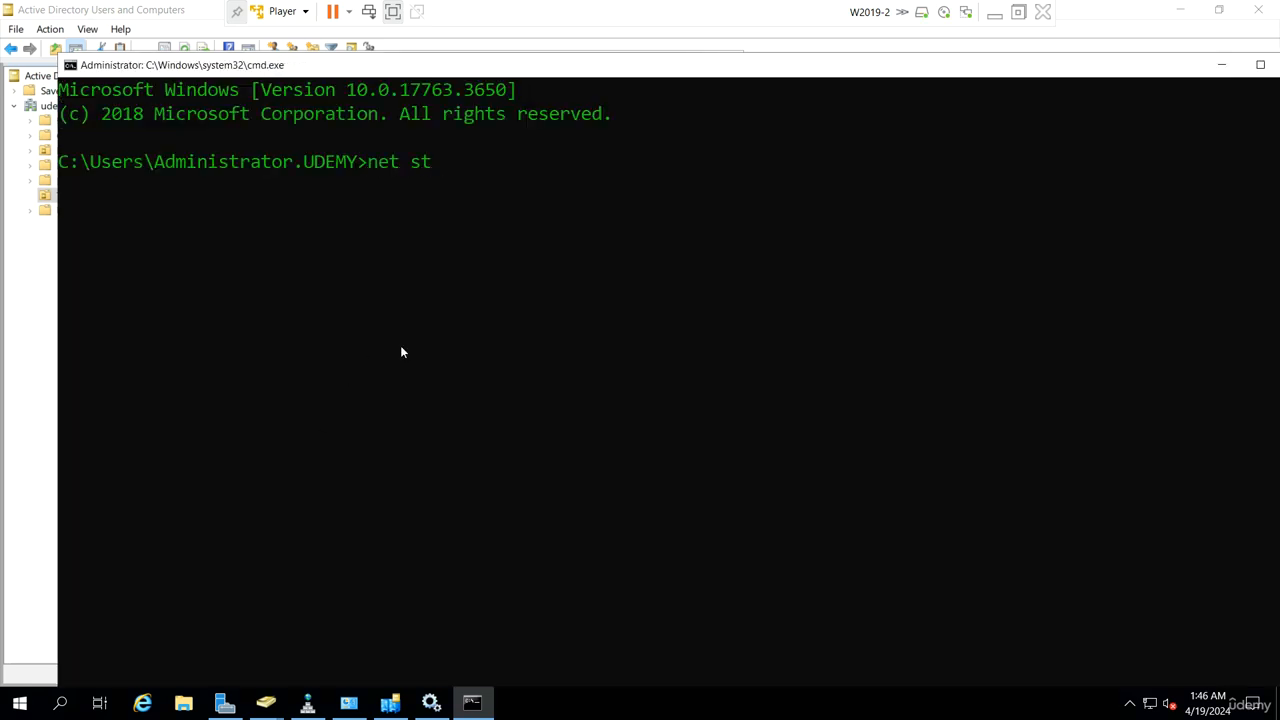
{"action": "type", "text": "op ntds"}
{"action": "key", "text": "Return"}
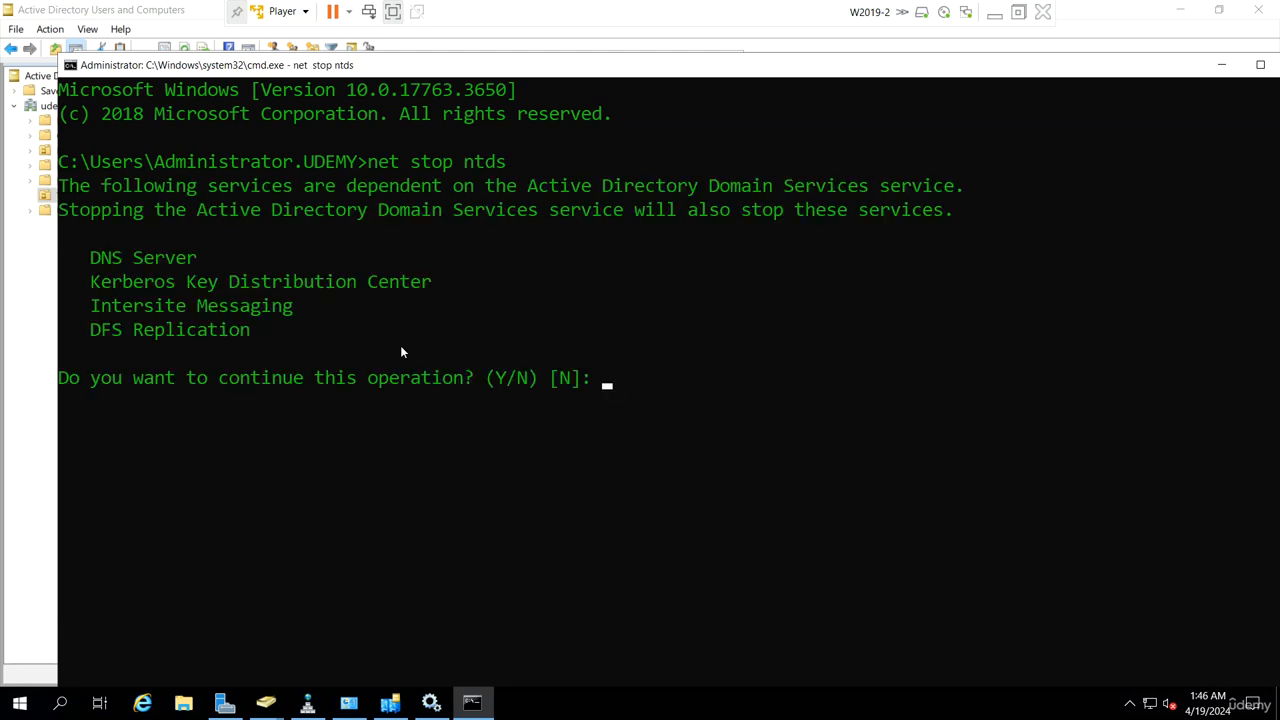
{"action": "type", "text": "y"}
{"action": "key", "text": "Return"}
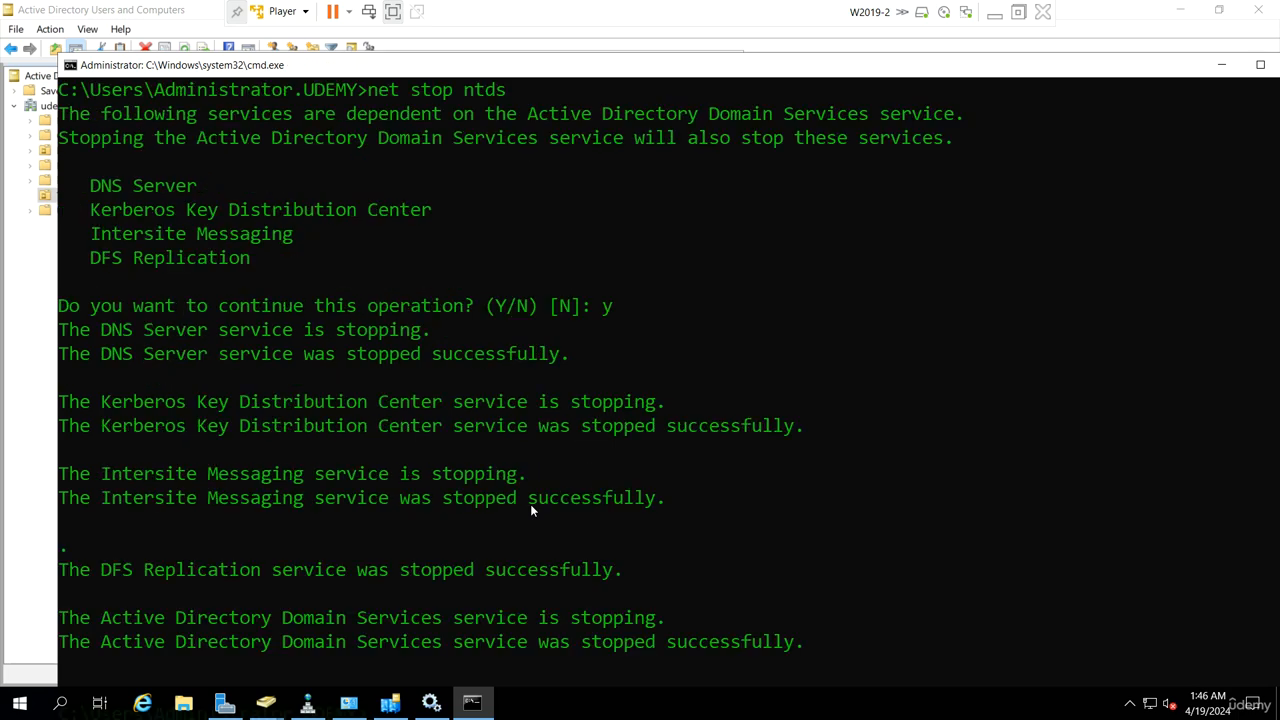
{"action": "type", "text": "net"}
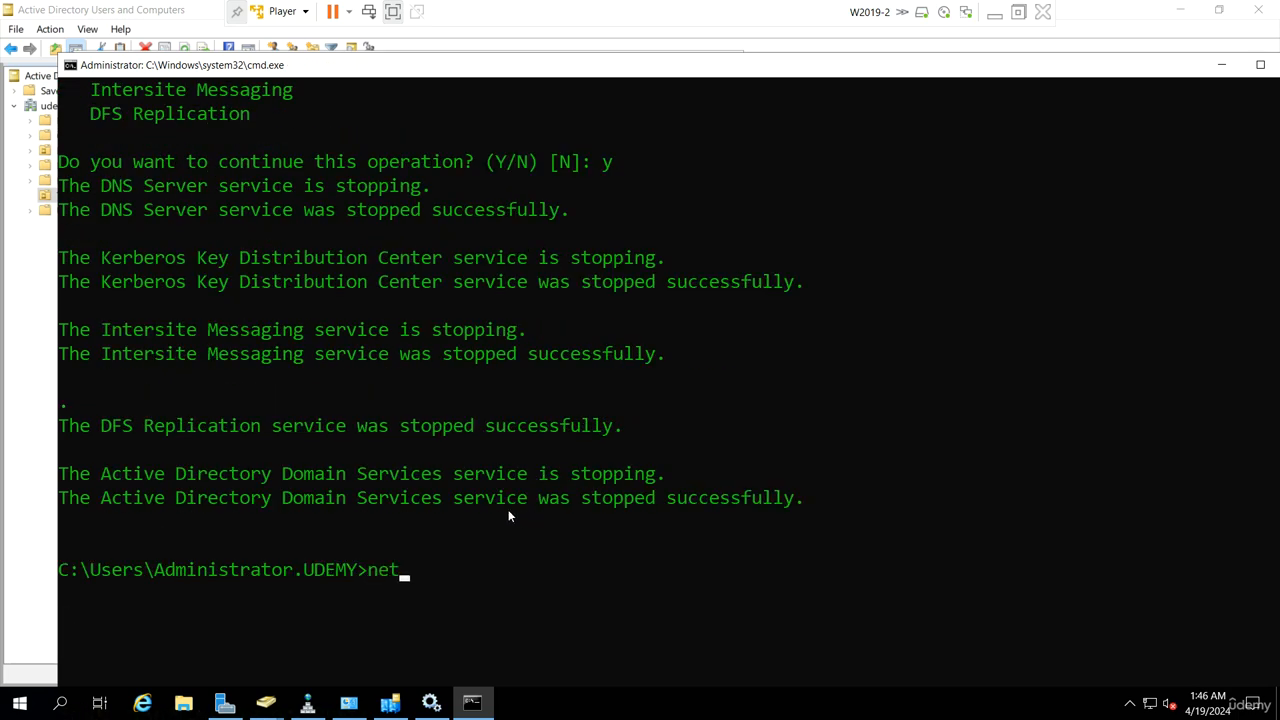
{"action": "type", "text": " start ntds"}
{"action": "key", "text": "Return"}
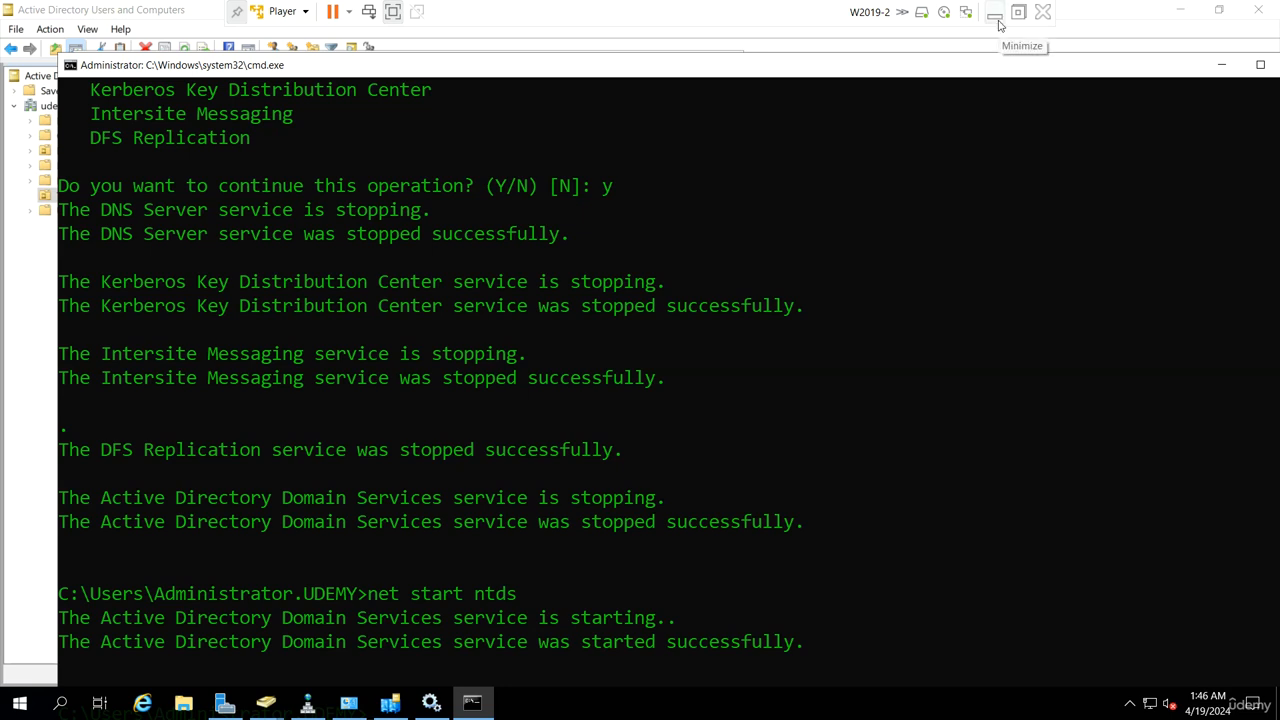
Step: Show the host's Notepad notes and highlight the DC differences, Manage Replication and FSMO Roles lines
{"action": "left_click", "coordinate": [996, 22]}
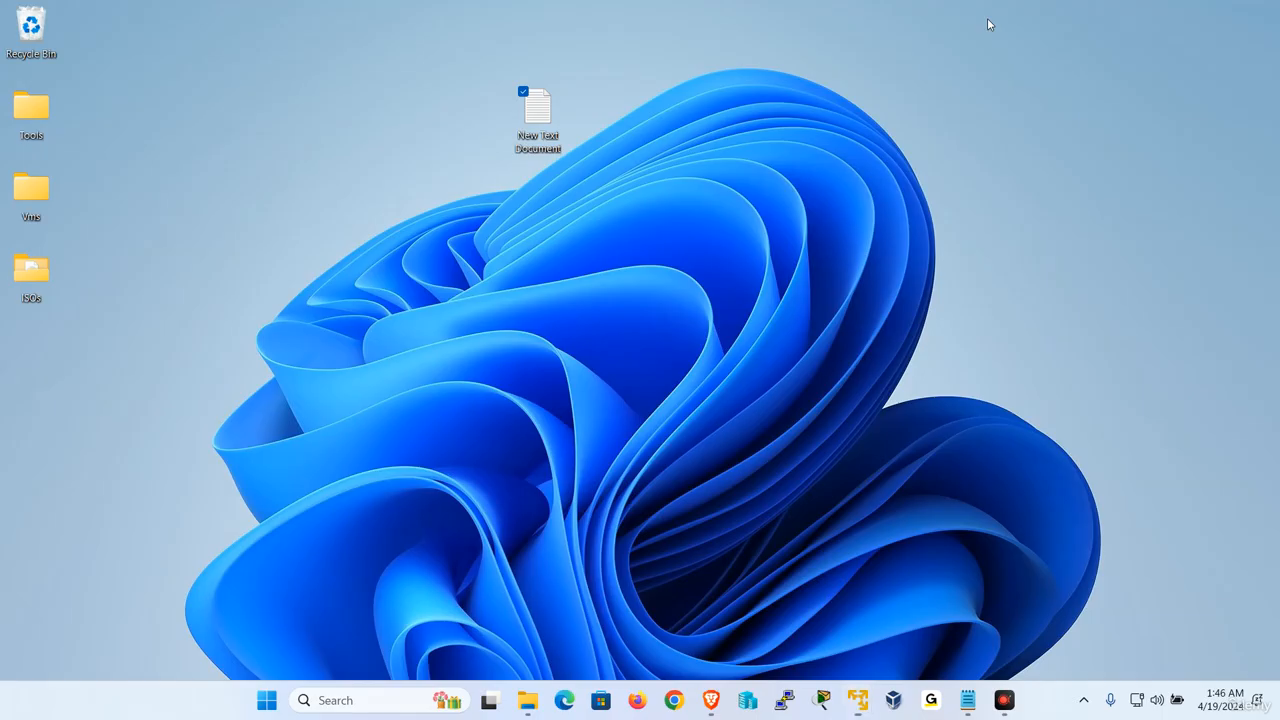
{"action": "left_click", "coordinate": [967, 700]}
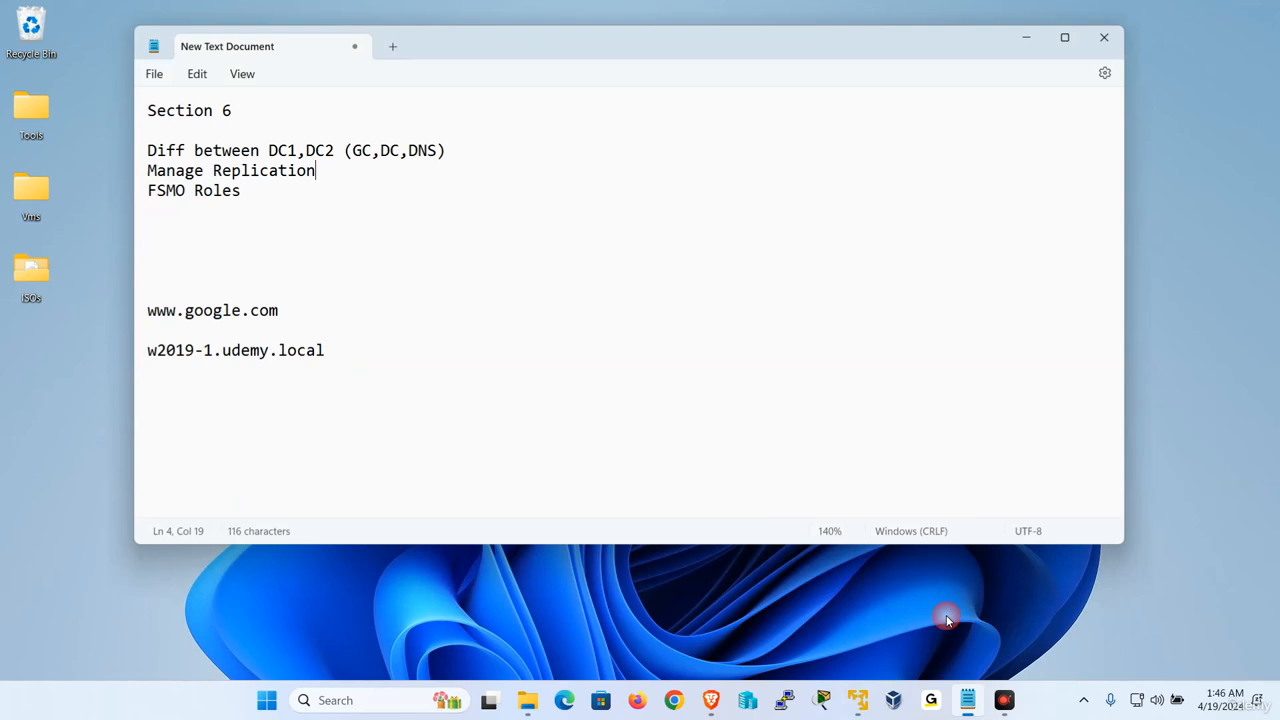
{"action": "left_click_drag", "start_coordinate": [345, 169], "coordinate": [76, 158]}
{"action": "left_click", "coordinate": [314, 228]}
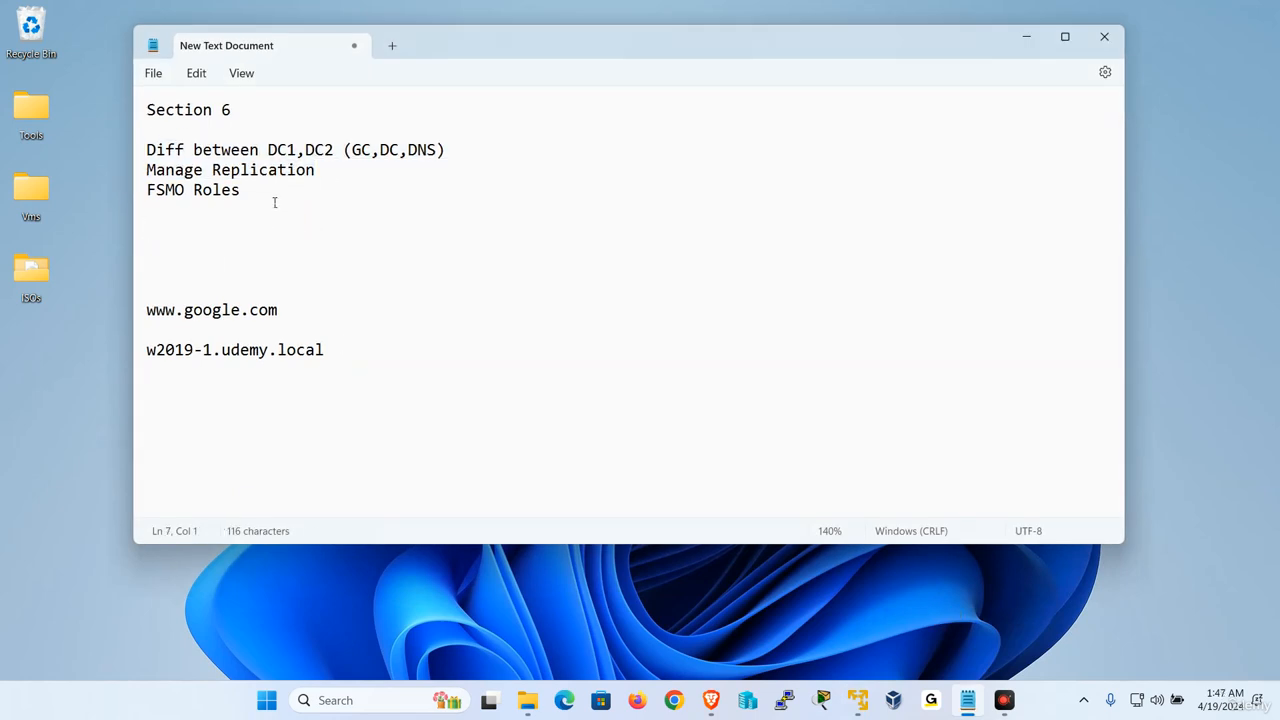
{"action": "left_click_drag", "start_coordinate": [252, 190], "coordinate": [140, 190]}
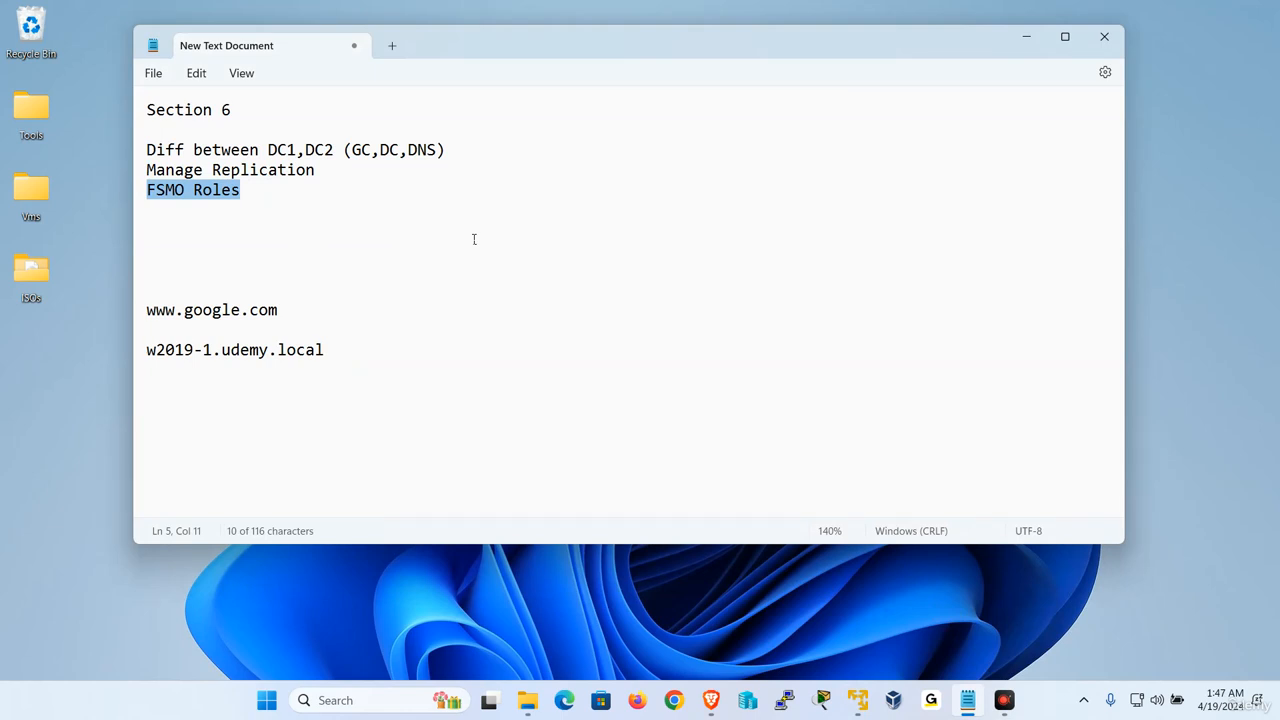
{"action": "left_click", "coordinate": [767, 289]}
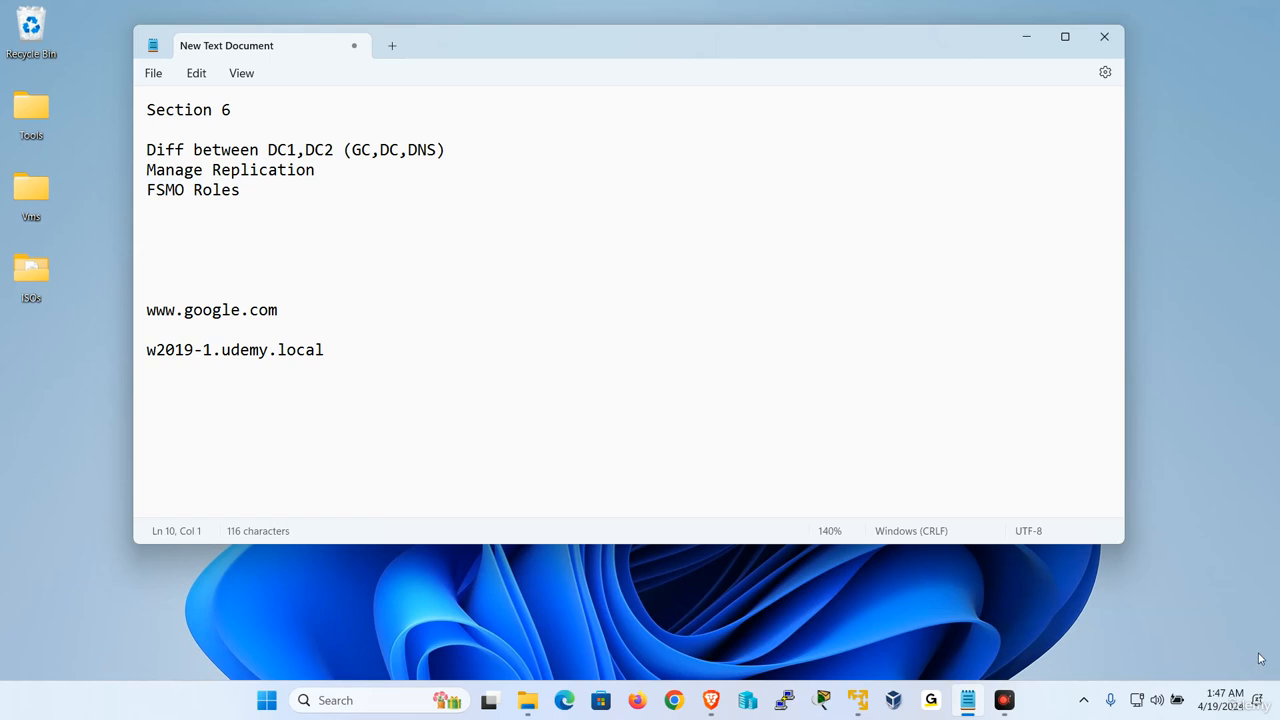
{"action": "left_click", "coordinate": [1144, 642]}
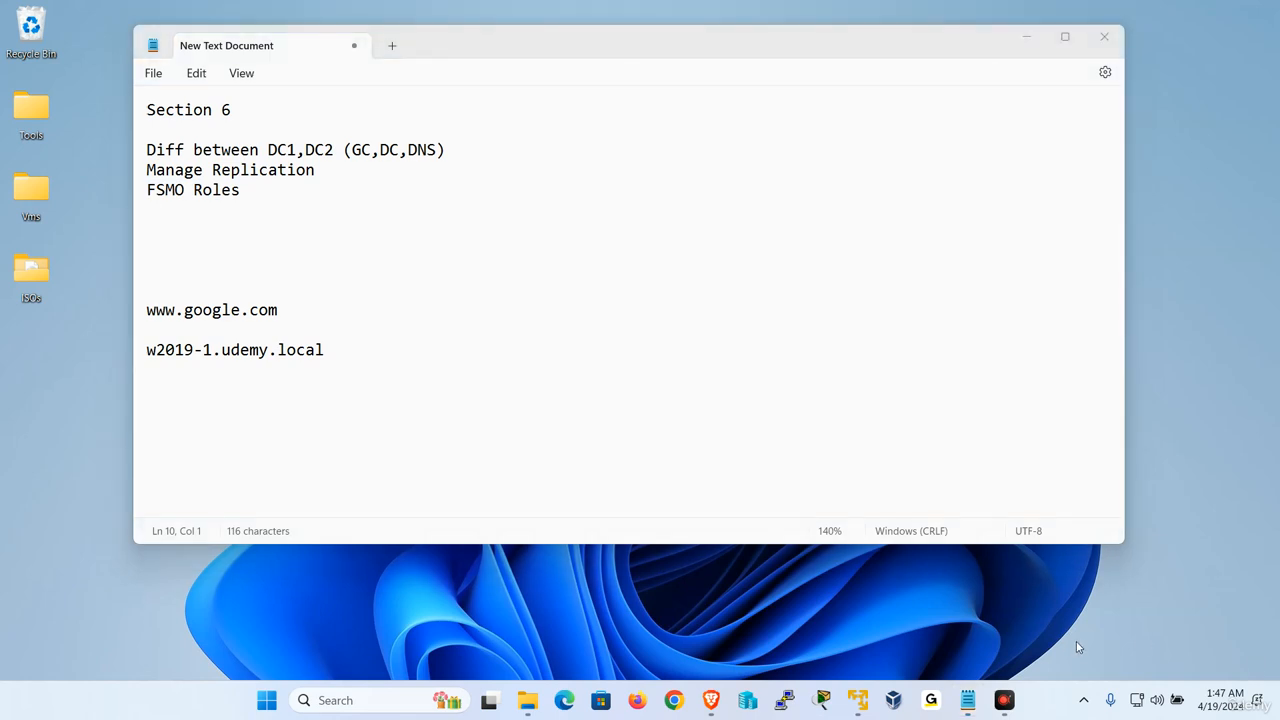